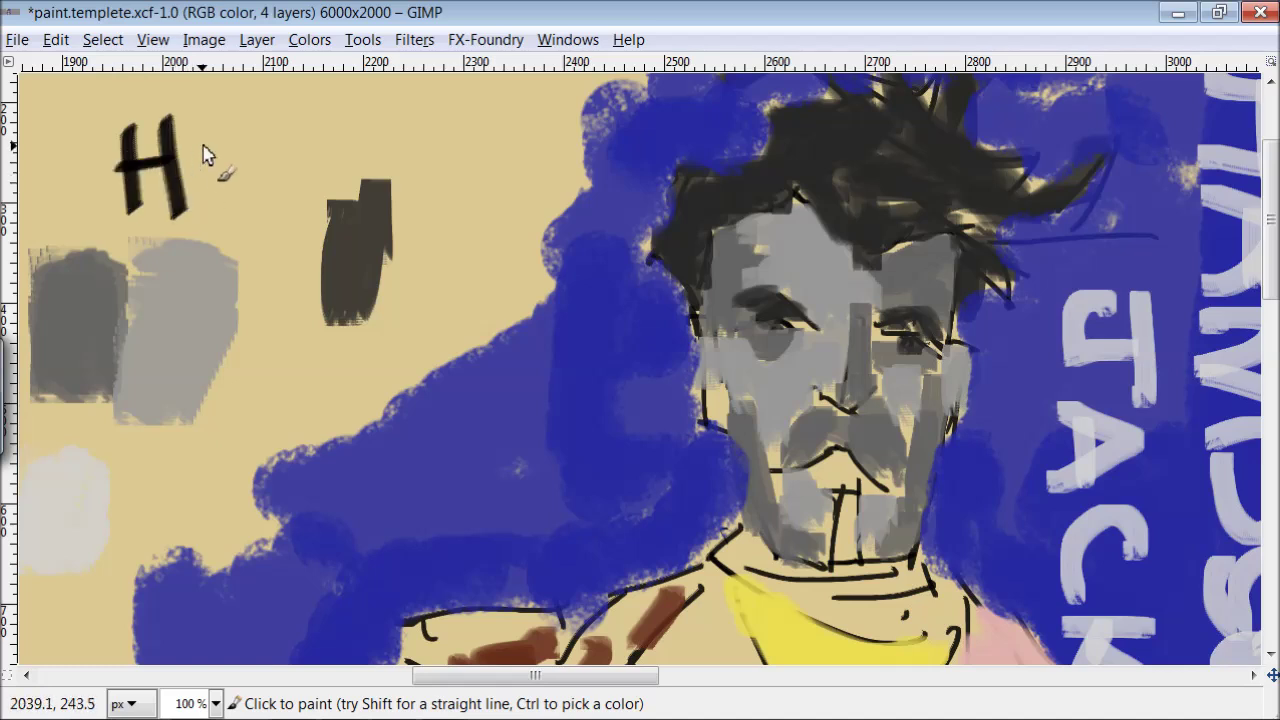
- Hand-letter 'JACK.' and 'PAINTING BY' in black brush strokes below 'HANDSOME'
mouse_move(135, 250)
left_mouse_down()
mouse_move(247, 321)
mouse_move(330, 279)
mouse_move(395, 312)
left_mouse_up()
mouse_move(140, 415)
left_mouse_down()
mouse_move(214, 408)
mouse_move(338, 430)
mouse_move(449, 355)
mouse_move(583, 368)
left_mouse_up()
left_click_drag(630, 330, 578, 410)
mouse_move(155, 455)
left_mouse_down()
mouse_move(165, 515)
mouse_move(215, 515)
left_mouse_up()
left_click_drag(235, 460, 275, 455)
- Paint the artist's signature after BY, then start sketching a face on the new canvas
left_click_drag(256, 558, 330, 590)
left_click_drag(368, 540, 352, 592)
left_click_drag(380, 530, 385, 590)
left_click_drag(415, 530, 383, 568)
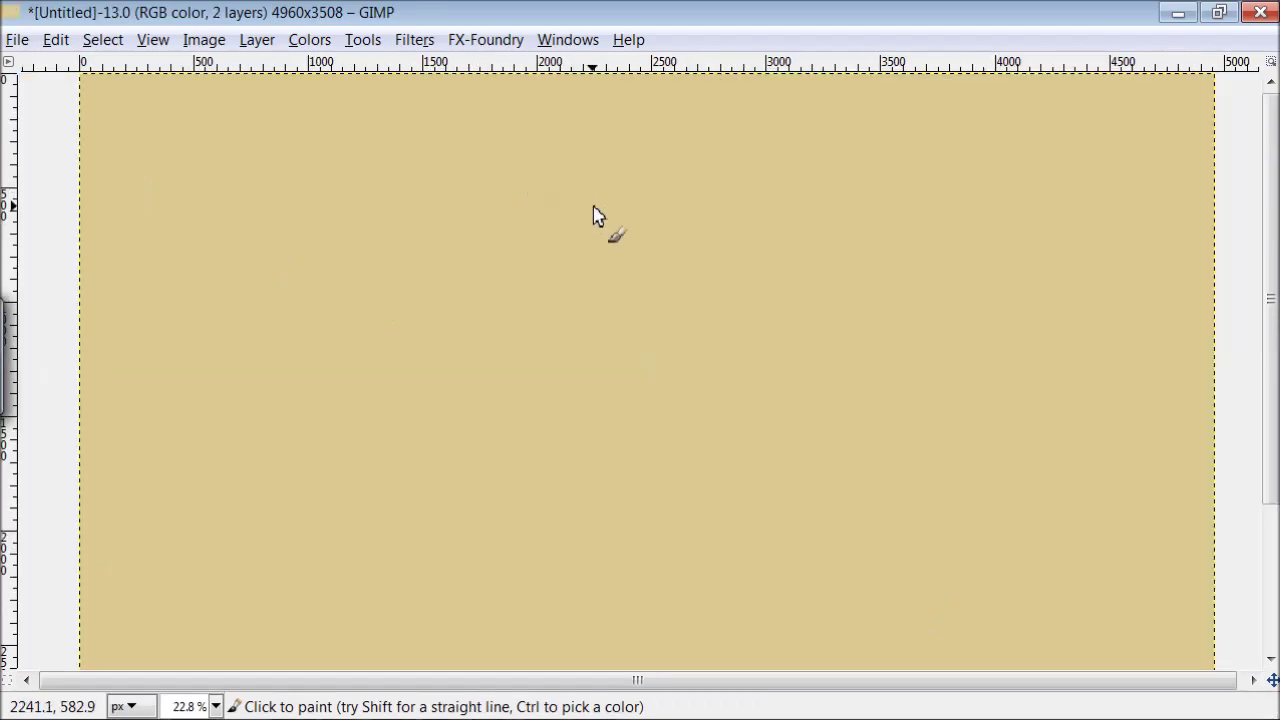
mouse_move(548, 175)
left_mouse_down()
mouse_move(586, 208)
mouse_move(618, 186)
mouse_move(607, 240)
left_mouse_up()
mouse_move(620, 238)
left_mouse_down()
mouse_move(611, 300)
mouse_move(556, 298)
mouse_move(577, 250)
mouse_move(572, 265)
mouse_move(618, 242)
left_mouse_up()
- Sketch the nose, eyes, jaw and head outline with spiky hair lines on top
left_click_drag(524, 222, 552, 230)
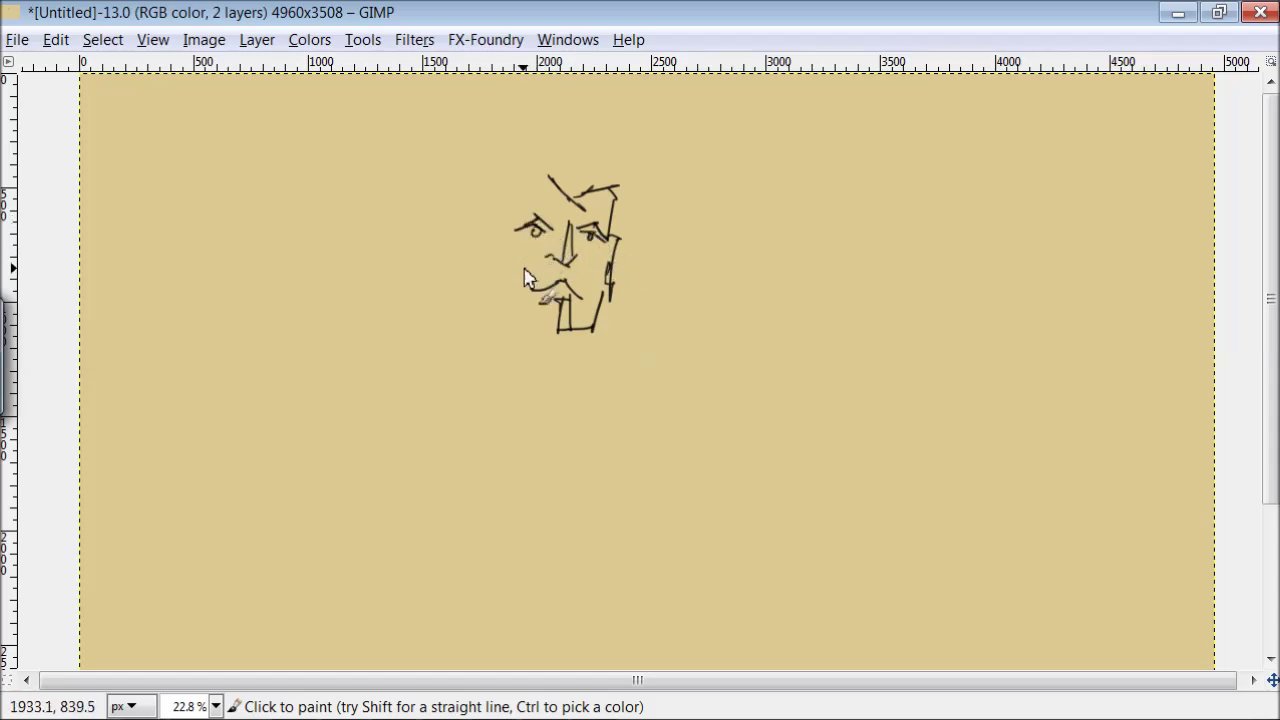
mouse_move(548, 344)
left_mouse_down()
mouse_move(498, 212)
mouse_move(543, 172)
mouse_move(578, 200)
mouse_move(638, 210)
mouse_move(692, 188)
mouse_move(682, 148)
mouse_move(655, 182)
mouse_move(563, 118)
mouse_move(533, 160)
left_mouse_up()
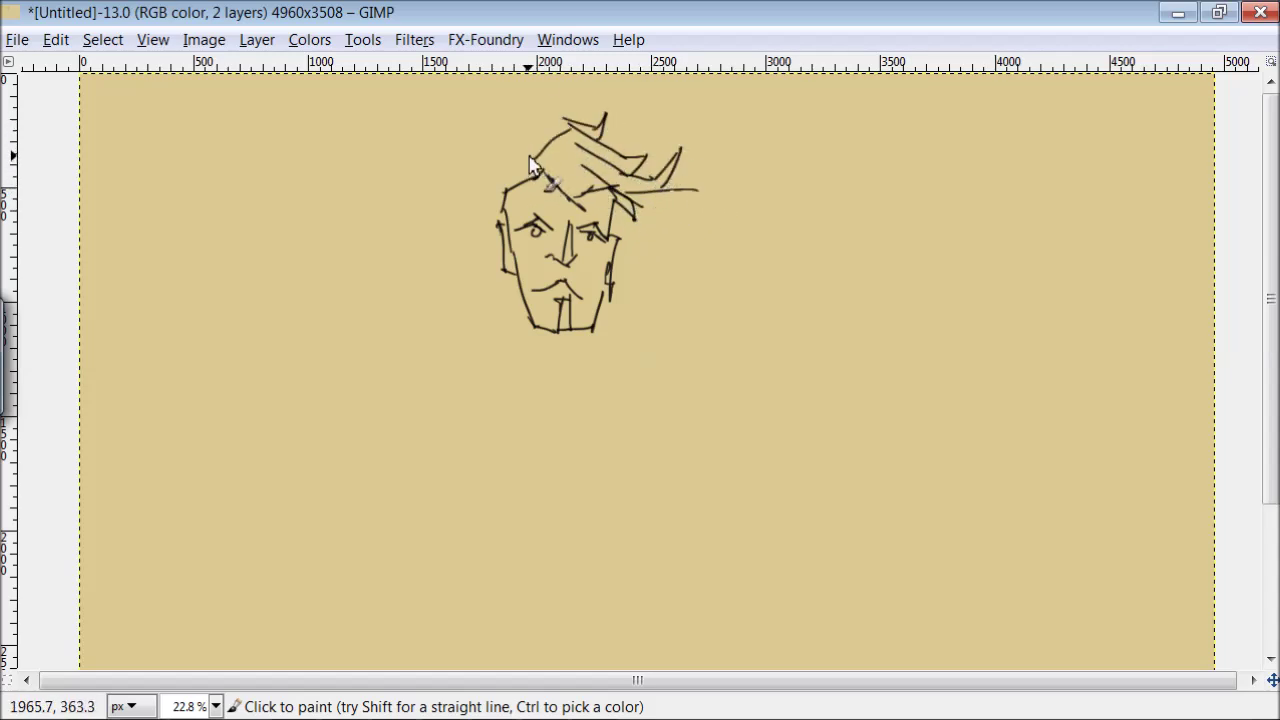
left_click_drag(480, 200, 520, 158)
mouse_move(503, 190)
left_mouse_down()
mouse_move(545, 168)
mouse_move(533, 162)
mouse_move(586, 118)
left_mouse_up()
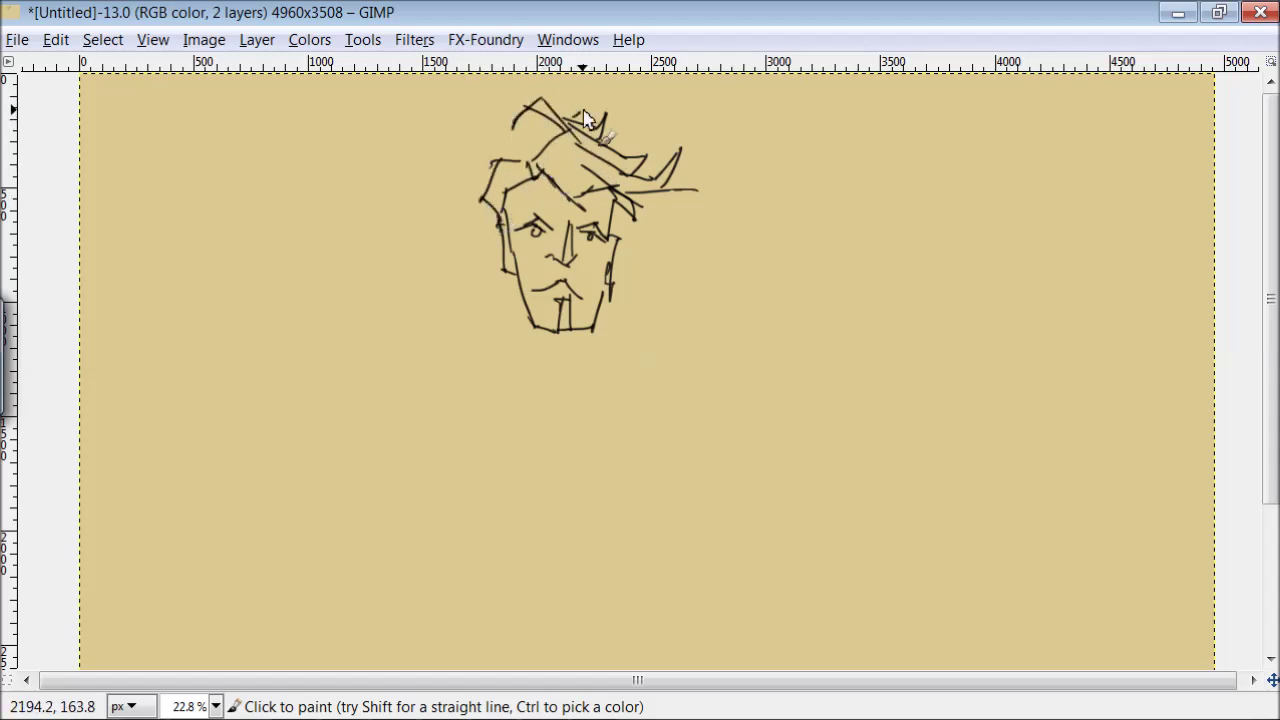
- Draw the collar under the chin, both shoulder lines and the torso outline with folds
mouse_move(600, 342)
left_mouse_down()
mouse_move(515, 326)
mouse_move(547, 402)
left_mouse_up()
left_click_drag(503, 340, 500, 440)
left_click_drag(500, 440, 557, 462)
mouse_move(533, 398)
left_mouse_down()
mouse_move(560, 445)
mouse_move(598, 420)
left_mouse_up()
left_click_drag(612, 358, 592, 420)
mouse_move(612, 335)
left_mouse_down()
mouse_move(651, 390)
mouse_move(560, 462)
mouse_move(602, 462)
left_mouse_up()
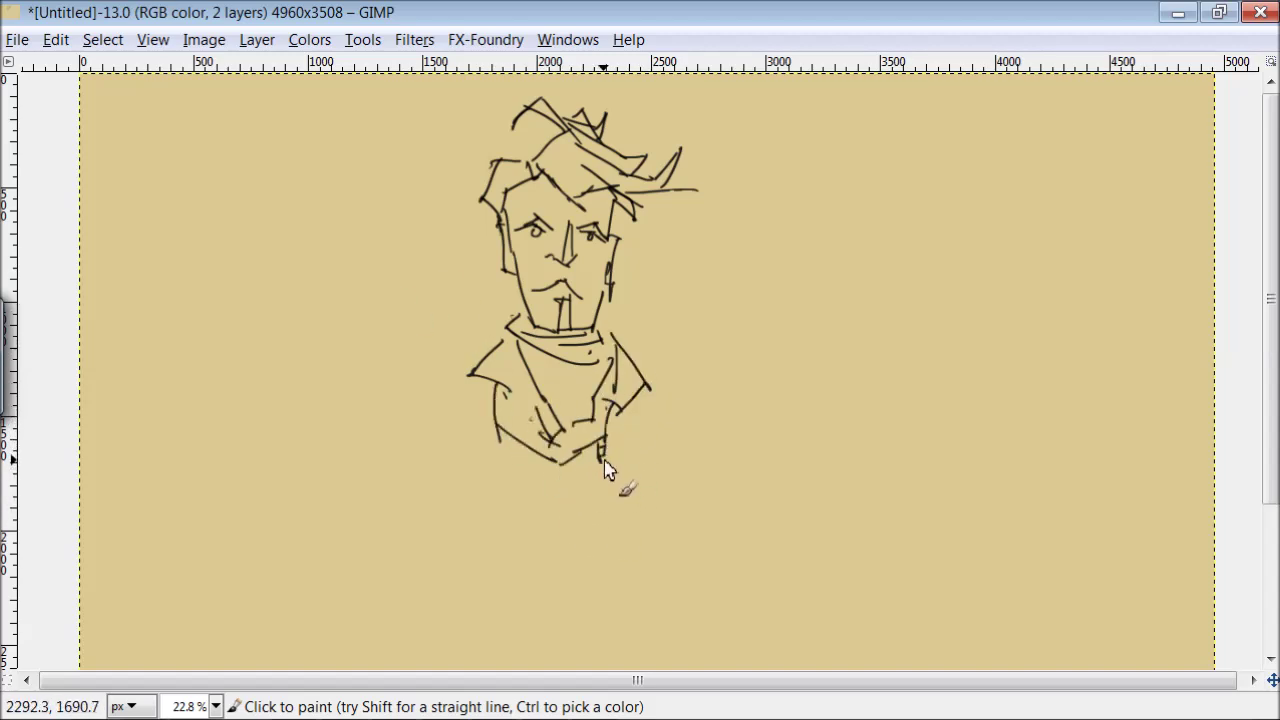
- Sketch the right arm down to the hand, hatching the lower sleeve
mouse_move(617, 415)
left_mouse_down()
mouse_move(612, 572)
mouse_move(680, 658)
left_mouse_up()
left_click_drag(664, 570, 652, 635)
left_click_drag(632, 540, 678, 655)
left_click_drag(641, 400, 619, 565)
mouse_move(636, 350)
left_mouse_down()
mouse_move(672, 388)
mouse_move(660, 440)
mouse_move(730, 492)
left_mouse_up()
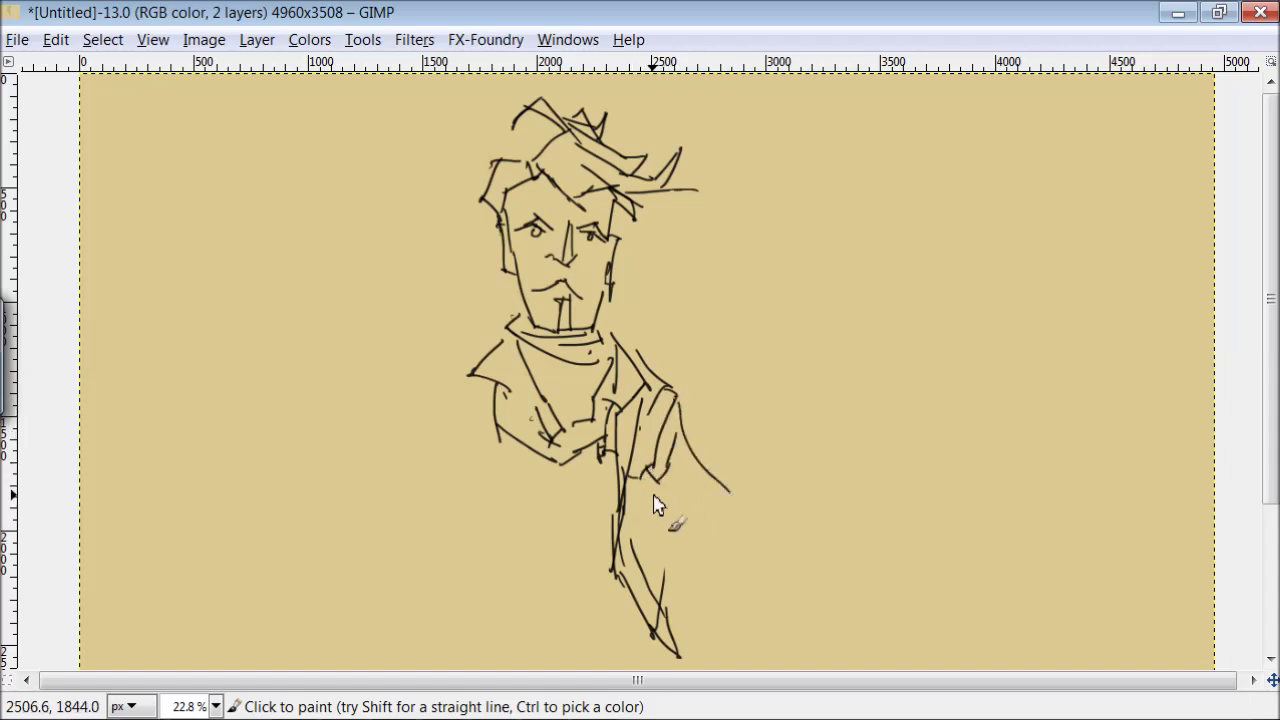
mouse_move(655, 518)
left_mouse_down()
mouse_move(748, 510)
mouse_move(752, 540)
left_mouse_up()
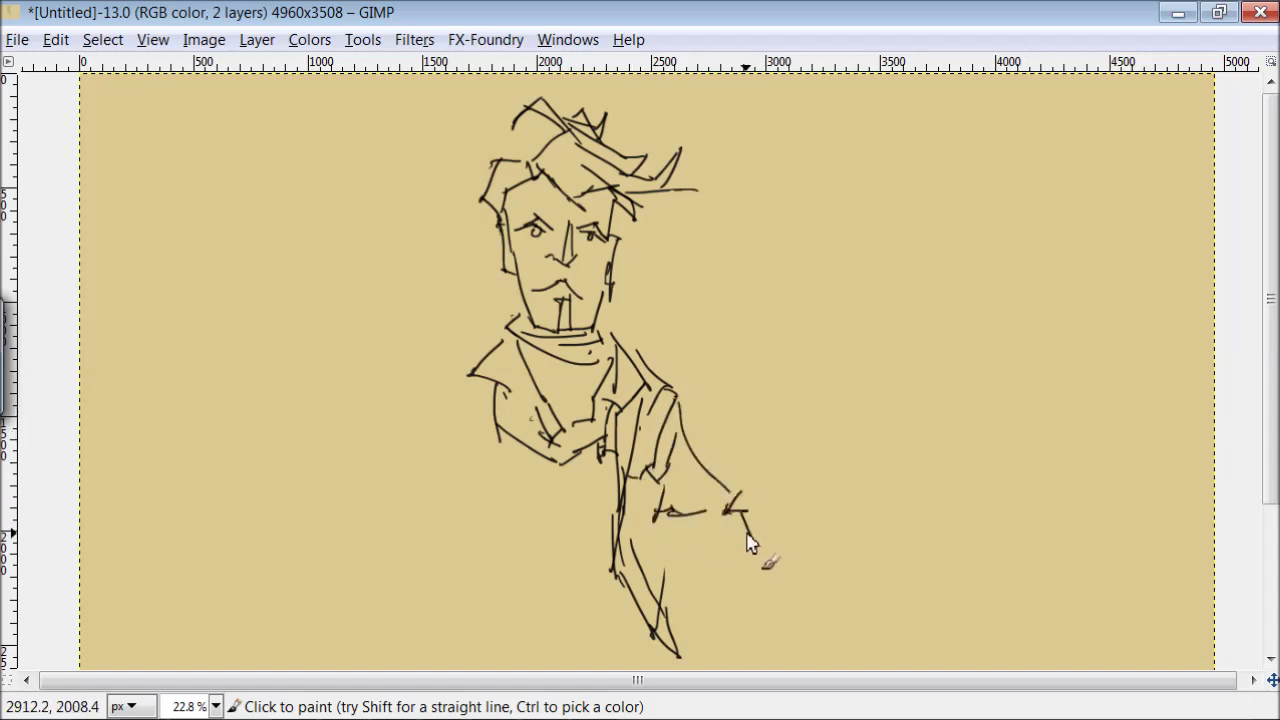
mouse_move(676, 604)
left_mouse_down()
mouse_move(728, 570)
mouse_move(710, 542)
left_mouse_up()
scroll(580, 208, "down", 2)
- Draw the chest pocket, the left arm and a hand with fingers
mouse_move(575, 418)
left_mouse_down()
mouse_move(612, 448)
mouse_move(610, 465)
mouse_move(588, 434)
left_mouse_up()
left_click_drag(576, 408, 540, 426)
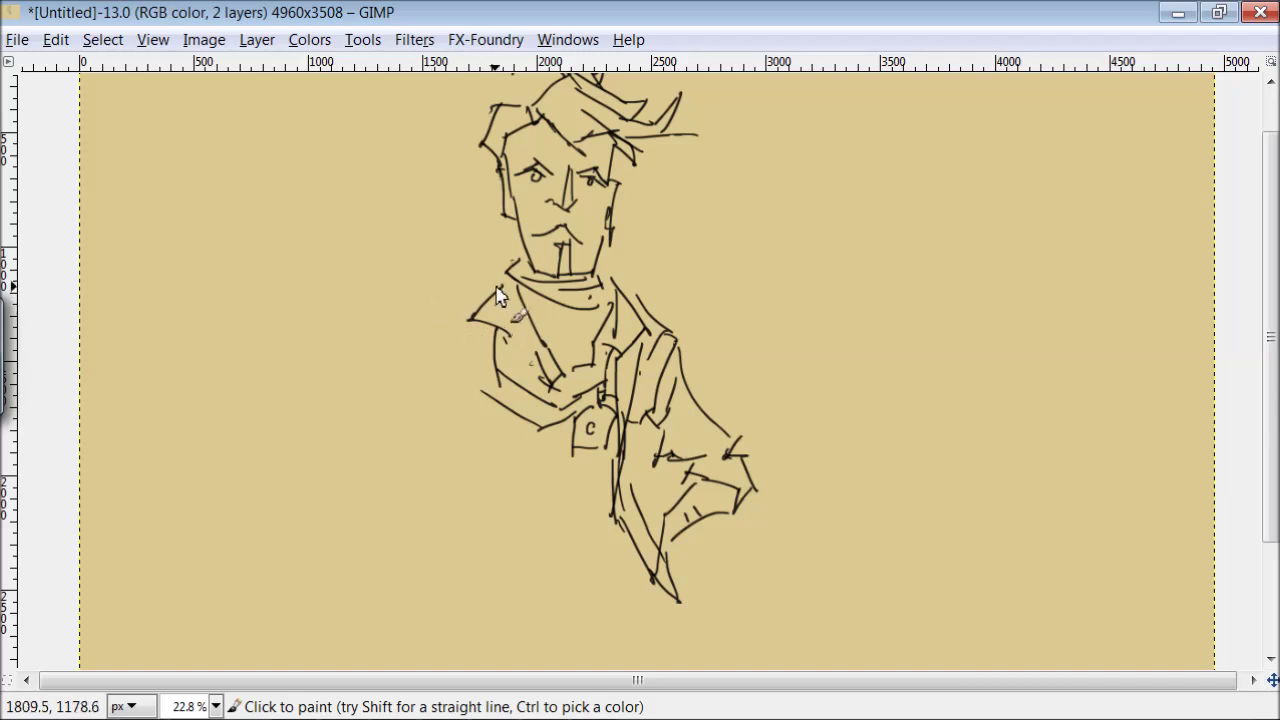
mouse_move(510, 276)
left_mouse_down()
mouse_move(442, 318)
mouse_move(372, 300)
mouse_move(432, 422)
left_mouse_up()
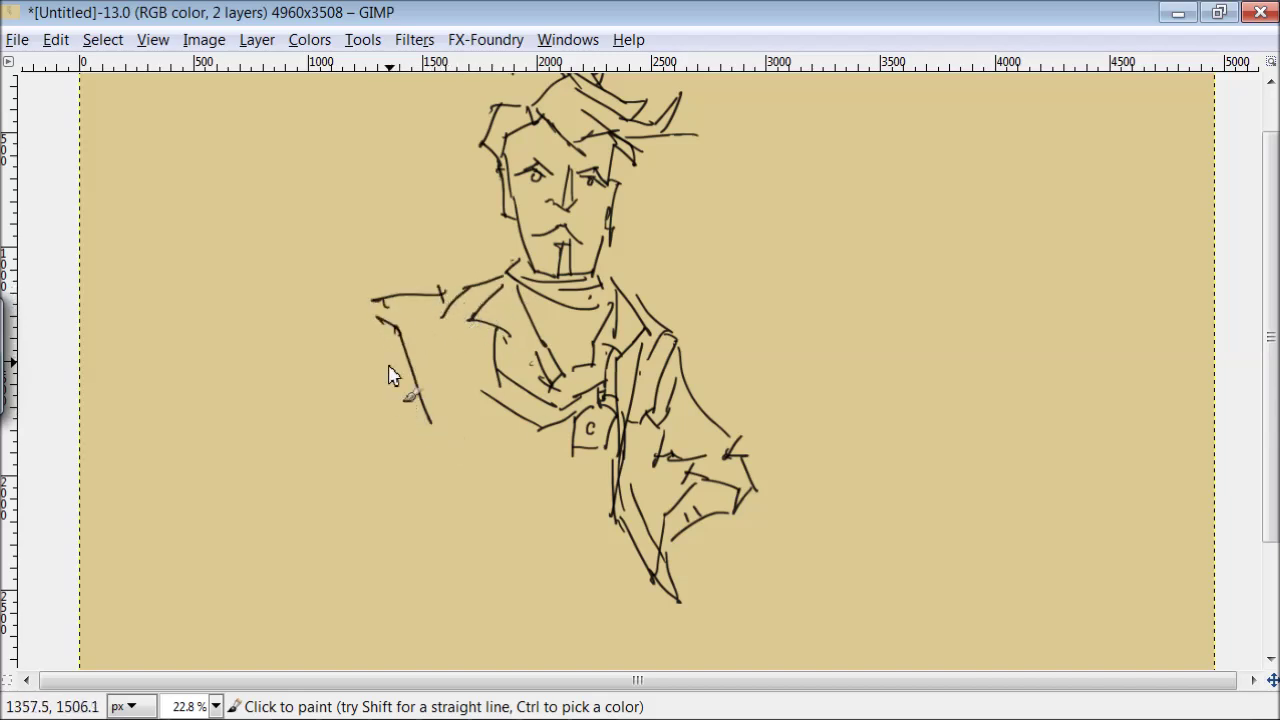
left_click_drag(370, 322, 348, 462)
mouse_move(408, 422)
left_mouse_down()
mouse_move(382, 462)
mouse_move(337, 484)
mouse_move(304, 472)
mouse_move(306, 408)
mouse_move(306, 448)
mouse_move(400, 531)
mouse_move(334, 534)
mouse_move(367, 513)
left_mouse_up()
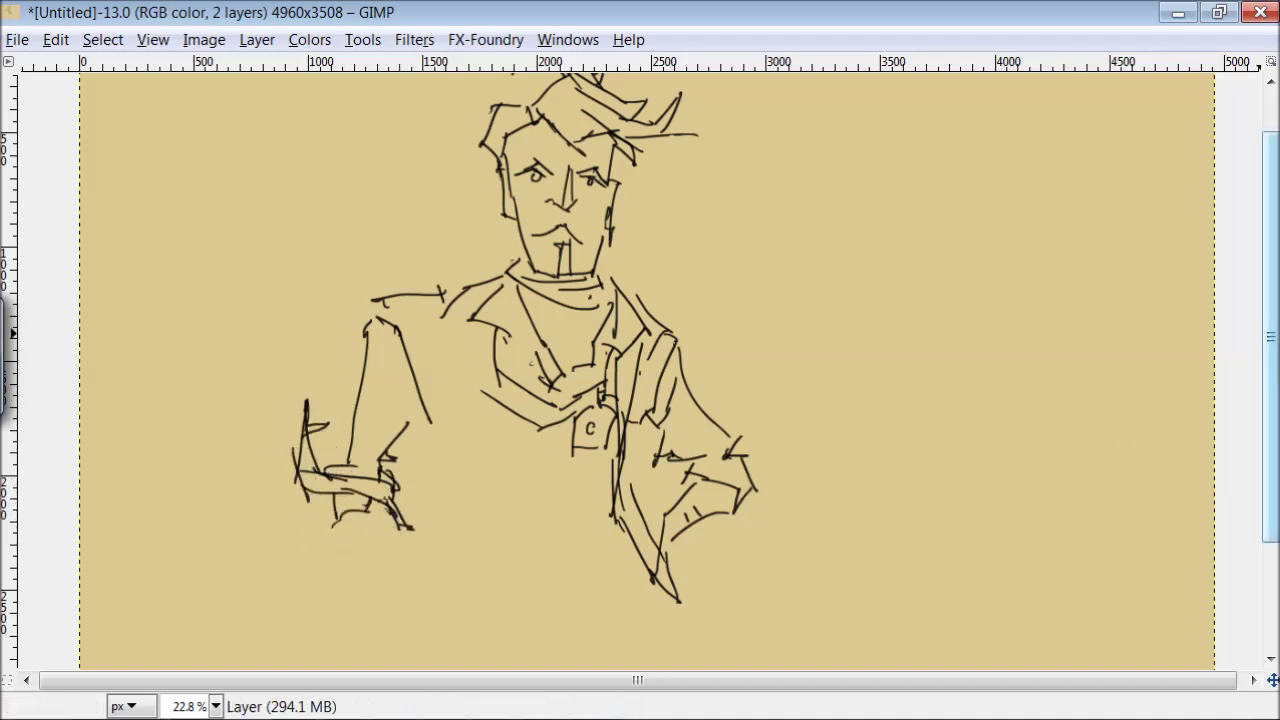
left_click_drag(1270, 337, 1270, 395)
left_click_drag(380, 432, 364, 515)
mouse_move(336, 445)
left_mouse_down()
mouse_move(330, 515)
mouse_move(388, 598)
left_mouse_up()
mouse_move(358, 552)
left_mouse_down()
mouse_move(374, 640)
mouse_move(398, 596)
left_mouse_up()
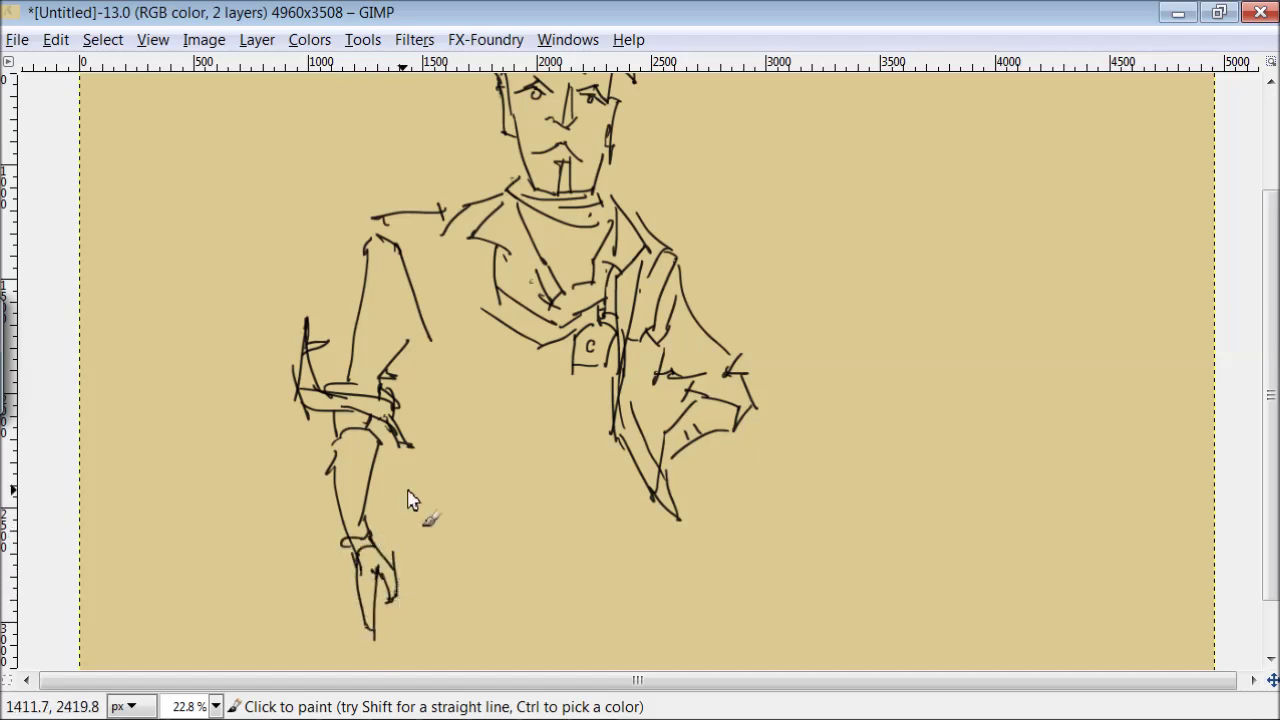
- Outline the coat's front edge, mark the waist line and add grid marks on the vest
mouse_move(407, 345)
left_mouse_down()
mouse_move(435, 435)
mouse_move(409, 525)
mouse_move(443, 505)
left_mouse_up()
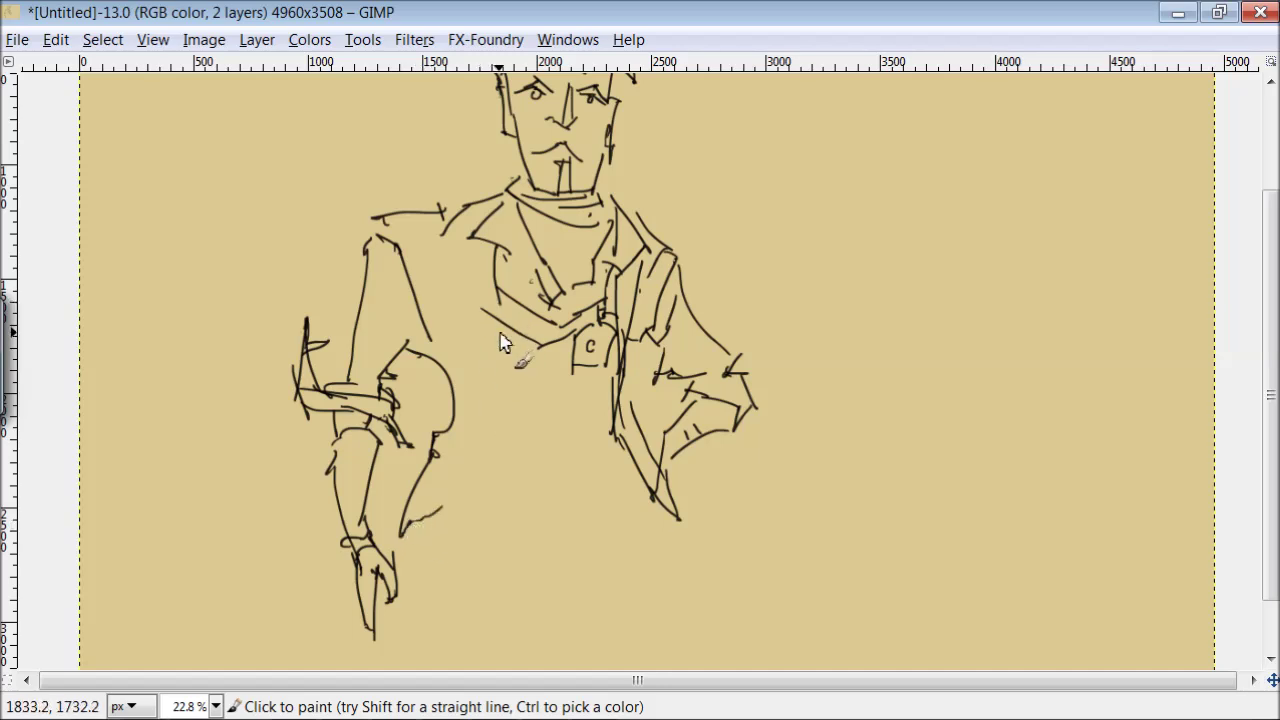
mouse_move(497, 310)
left_mouse_down()
mouse_move(480, 491)
mouse_move(416, 543)
left_mouse_up()
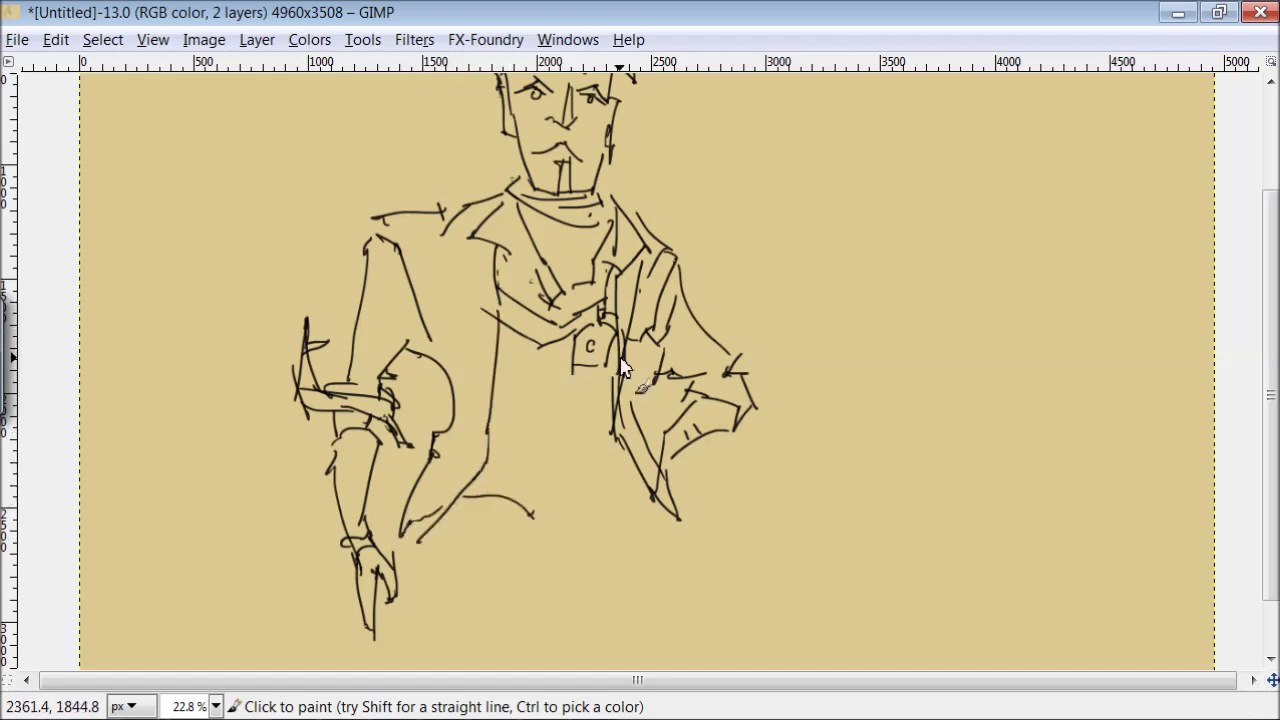
left_click_drag(650, 493, 536, 516)
left_click_drag(542, 468, 580, 482)
mouse_move(544, 415)
left_mouse_down()
mouse_move(585, 452)
mouse_move(564, 340)
mouse_move(556, 409)
mouse_move(571, 487)
left_mouse_up()
left_click_drag(556, 462, 557, 488)
left_click_drag(516, 422, 514, 446)
left_click_drag(494, 432, 512, 428)
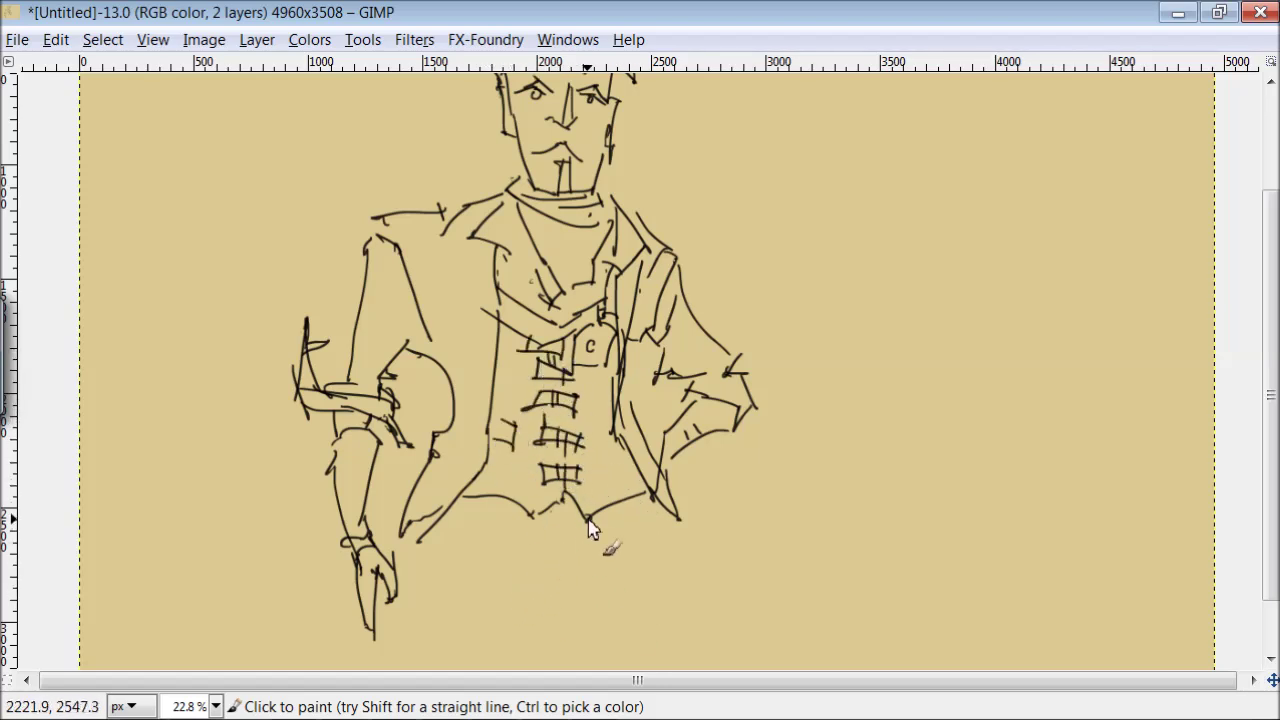
scroll(560, 440, "down", 2)
- Draw the belt curve and long leg lines, then add a first grey stroke on the face
mouse_move(601, 454)
left_mouse_down()
mouse_move(548, 527)
mouse_move(484, 486)
mouse_move(422, 498)
mouse_move(447, 606)
left_mouse_up()
mouse_move(580, 490)
left_mouse_down()
mouse_move(562, 515)
mouse_move(676, 476)
mouse_move(656, 517)
left_mouse_up()
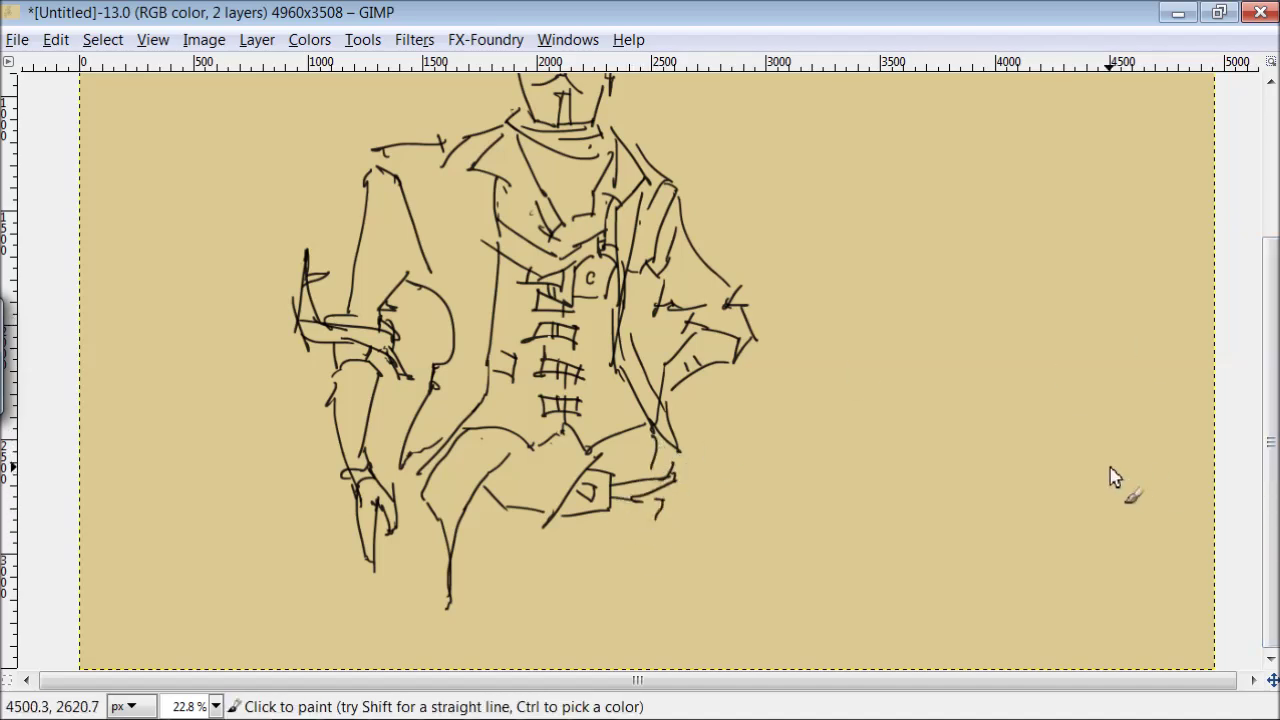
left_click_drag(580, 517, 582, 545)
left_click_drag(590, 520, 617, 652)
left_click_drag(661, 516, 655, 648)
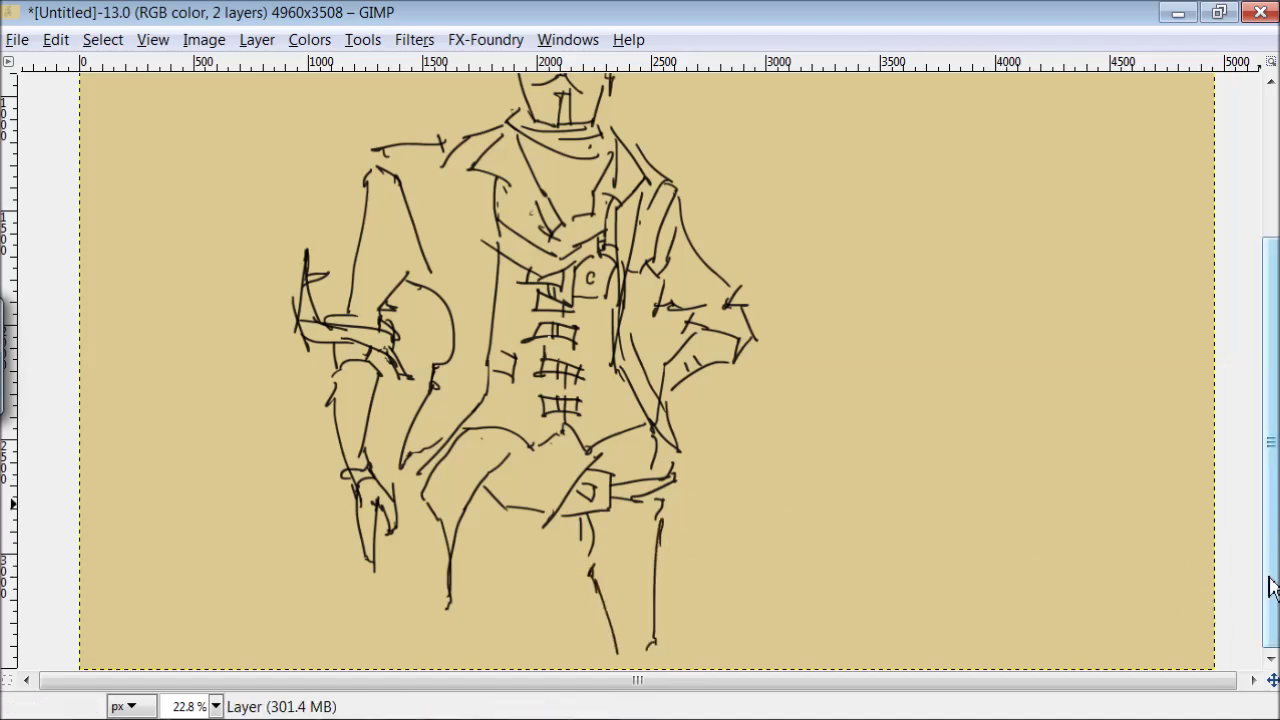
left_click_drag(560, 570, 514, 656)
mouse_move(482, 505)
left_mouse_down()
mouse_move(478, 562)
mouse_move(525, 525)
mouse_move(474, 656)
left_mouse_up()
left_click_drag(470, 540, 456, 656)
scroll(1266, 343, "up", 5)
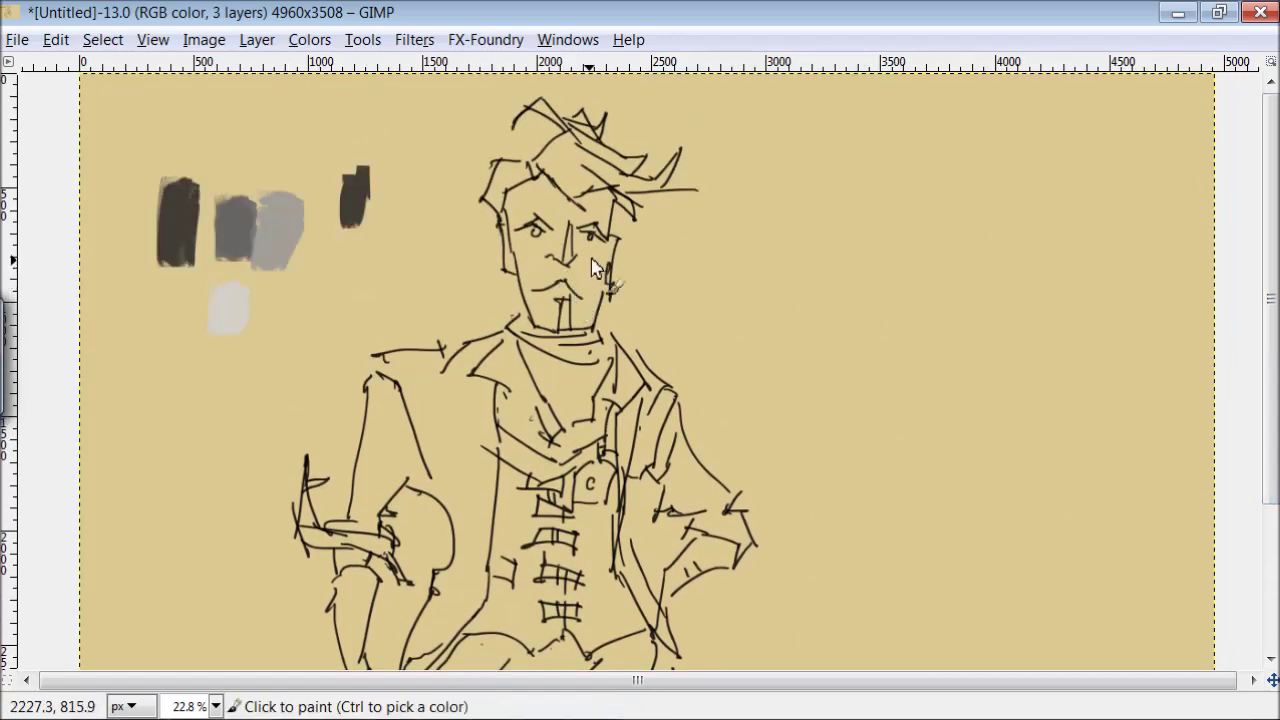
mouse_move(601, 251)
left_mouse_down()
mouse_move(597, 300)
mouse_move(577, 286)
mouse_move(552, 308)
mouse_move(540, 288)
left_mouse_up()
- Shade the eyes, jaw, beard and cheeks of the face with grey
mouse_move(596, 222)
left_mouse_down()
mouse_move(585, 205)
mouse_move(600, 225)
left_mouse_up()
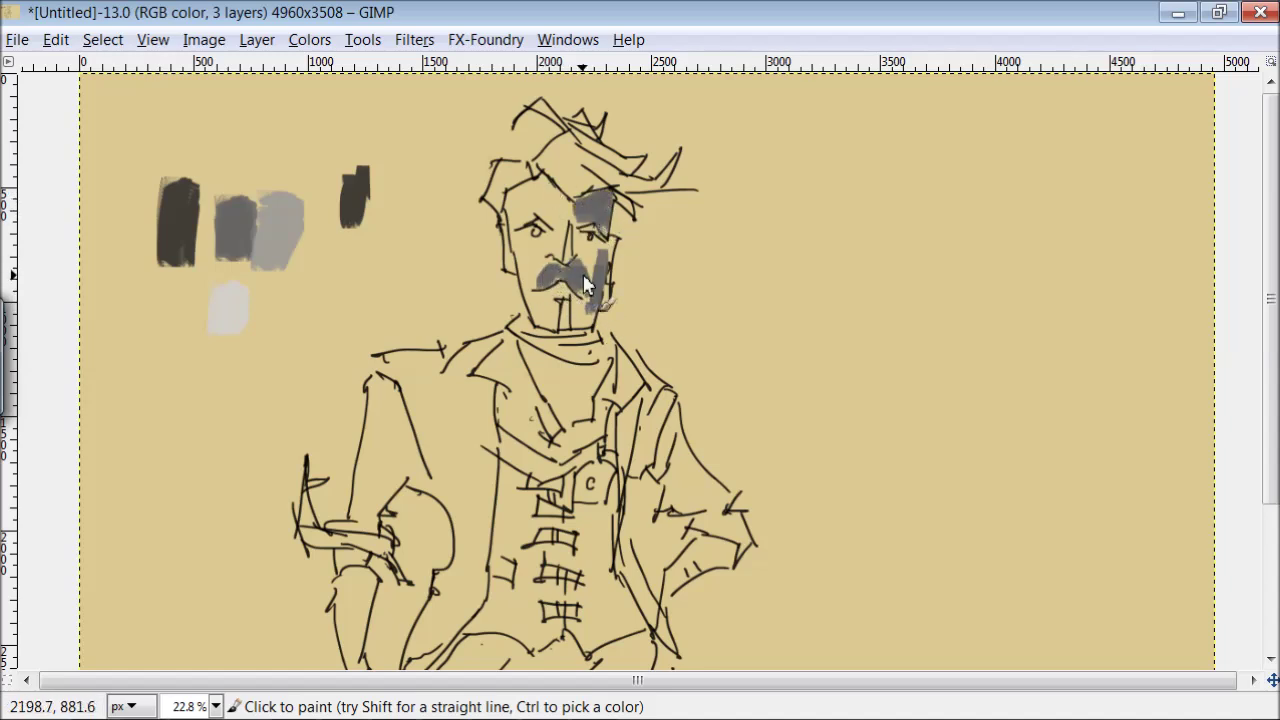
mouse_move(535, 300)
left_mouse_down()
mouse_move(564, 328)
mouse_move(593, 323)
left_mouse_up()
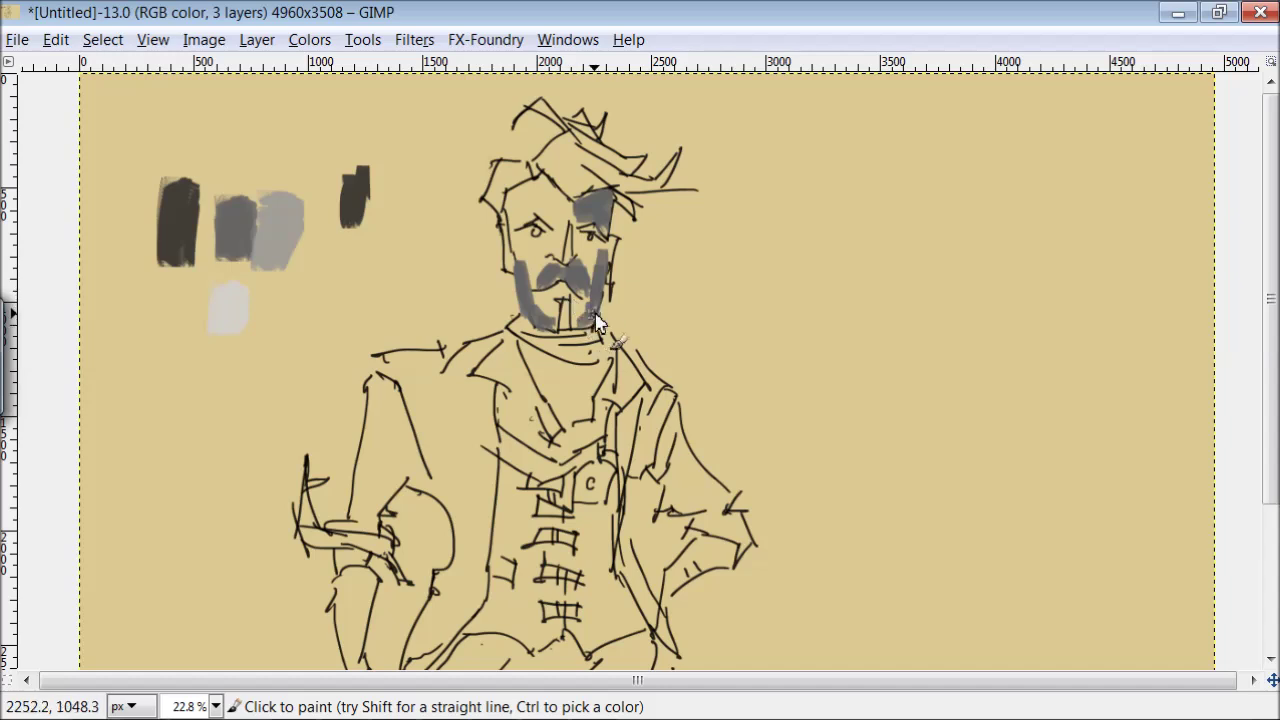
mouse_move(533, 245)
left_mouse_down()
mouse_move(522, 232)
mouse_move(600, 248)
left_mouse_up()
mouse_move(518, 210)
left_mouse_down()
mouse_move(558, 230)
mouse_move(537, 259)
mouse_move(563, 248)
mouse_move(540, 275)
mouse_move(555, 318)
left_mouse_up()
left_click(205, 233, "ctrl")
mouse_move(590, 265)
left_mouse_down()
mouse_move(512, 254)
mouse_move(544, 322)
left_mouse_up()
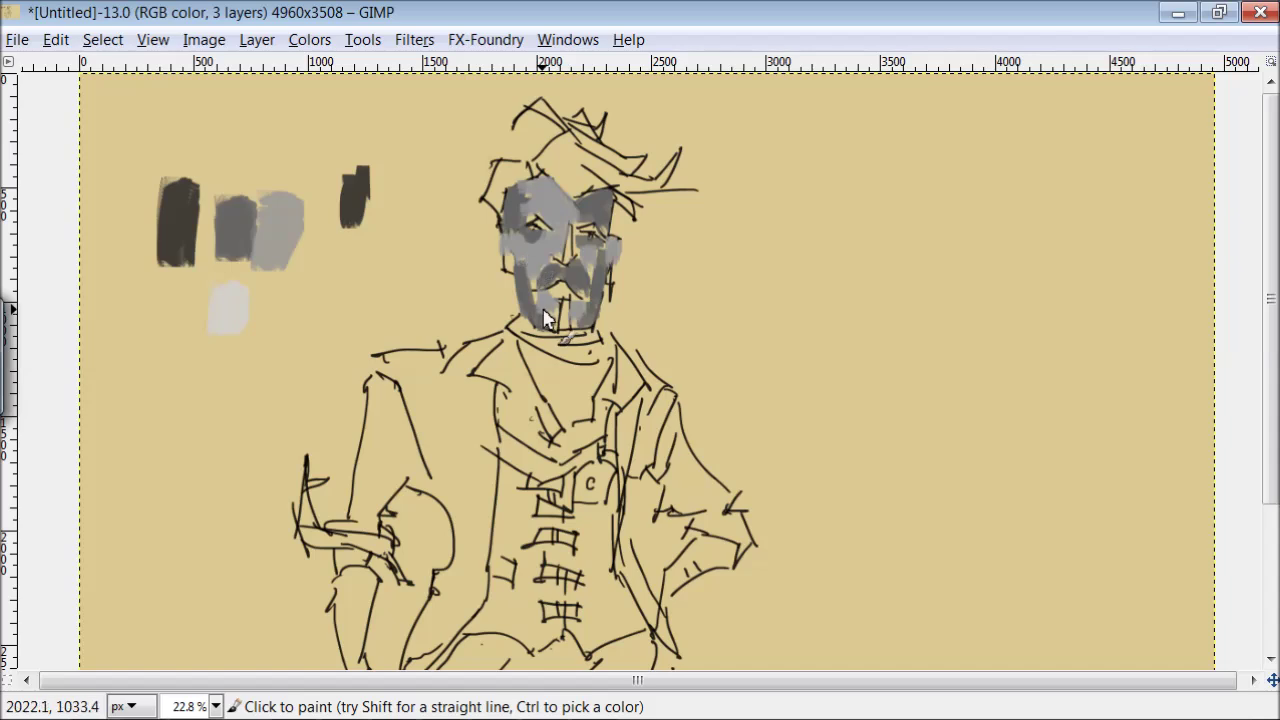
- Darken the mustache and paint grey over the left forearm, wrist and hand
key("i")
key("p")
left_click_drag(575, 225, 565, 278)
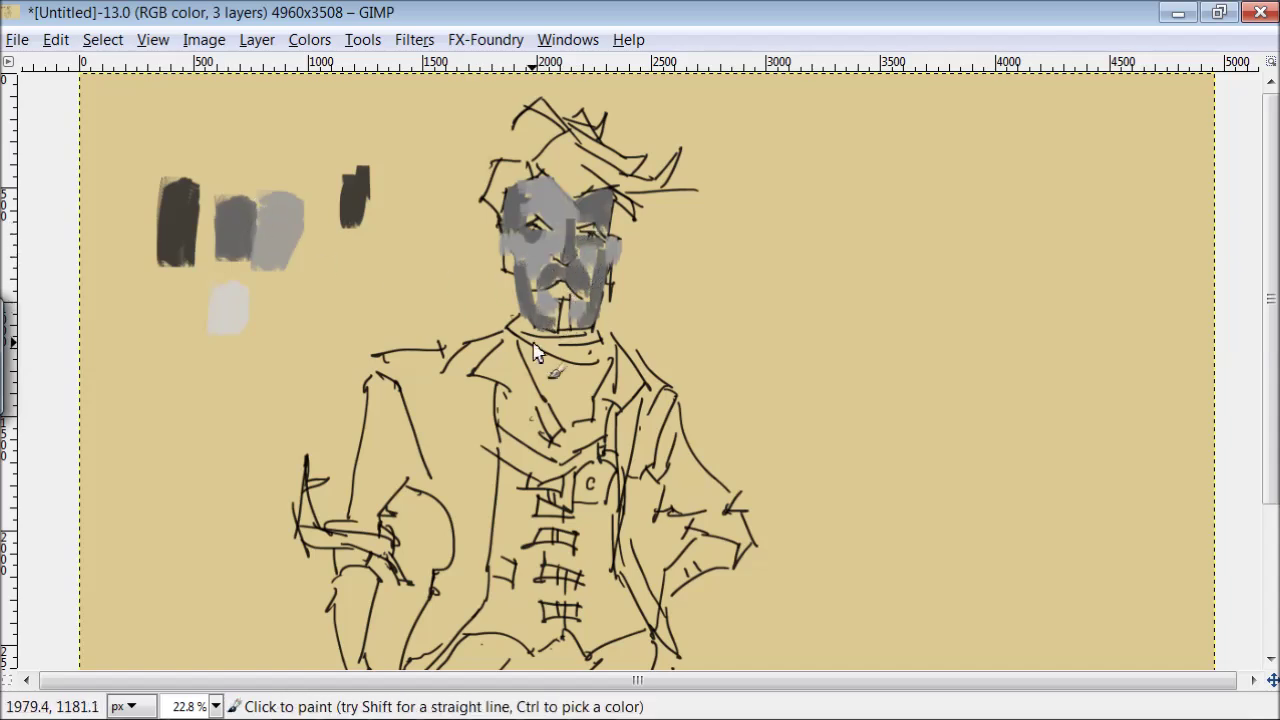
left_click_drag(730, 556, 668, 598)
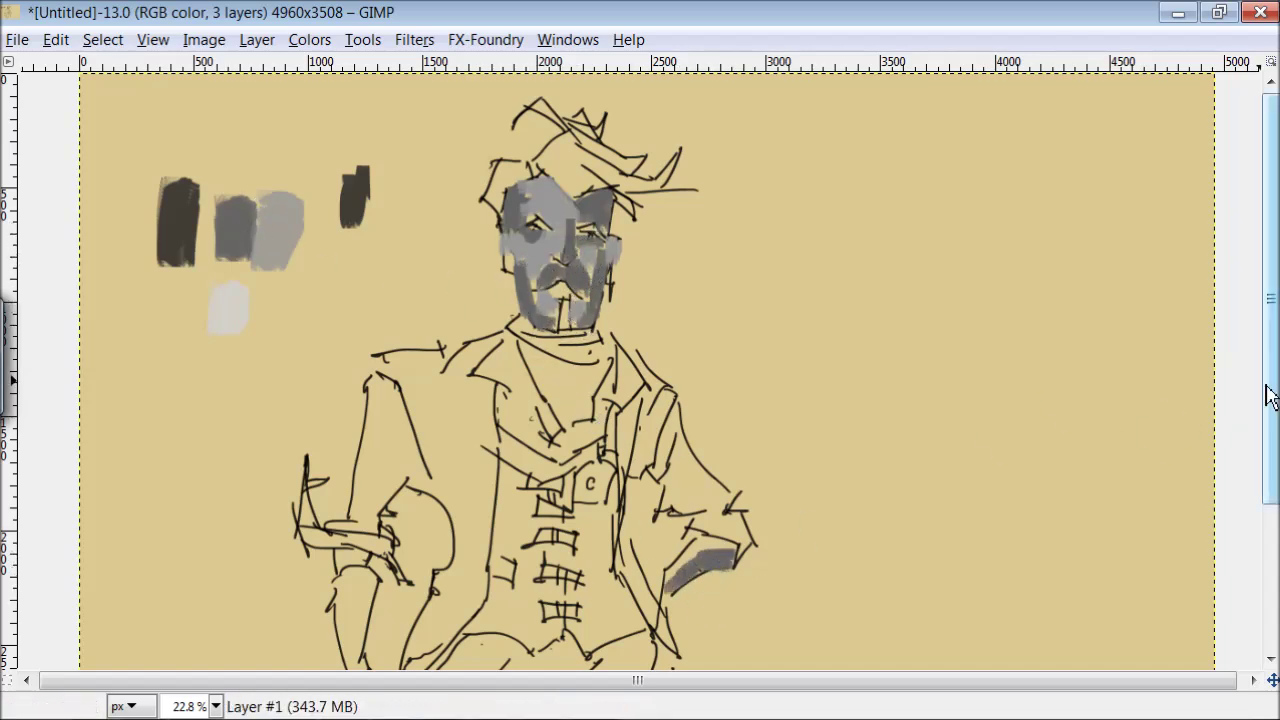
scroll(593, 350, "down", 3)
mouse_move(360, 368)
left_mouse_down()
mouse_move(337, 400)
mouse_move(352, 470)
mouse_move(355, 385)
left_mouse_up()
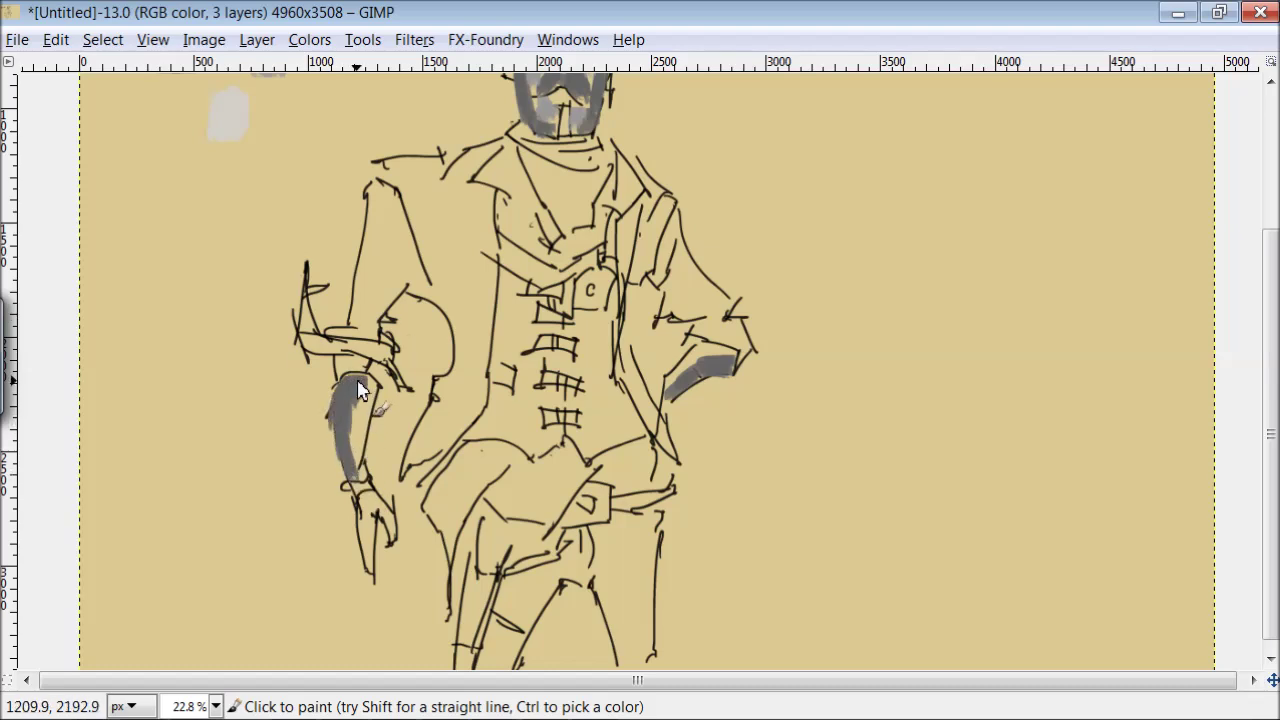
left_click_drag(360, 502, 368, 565)
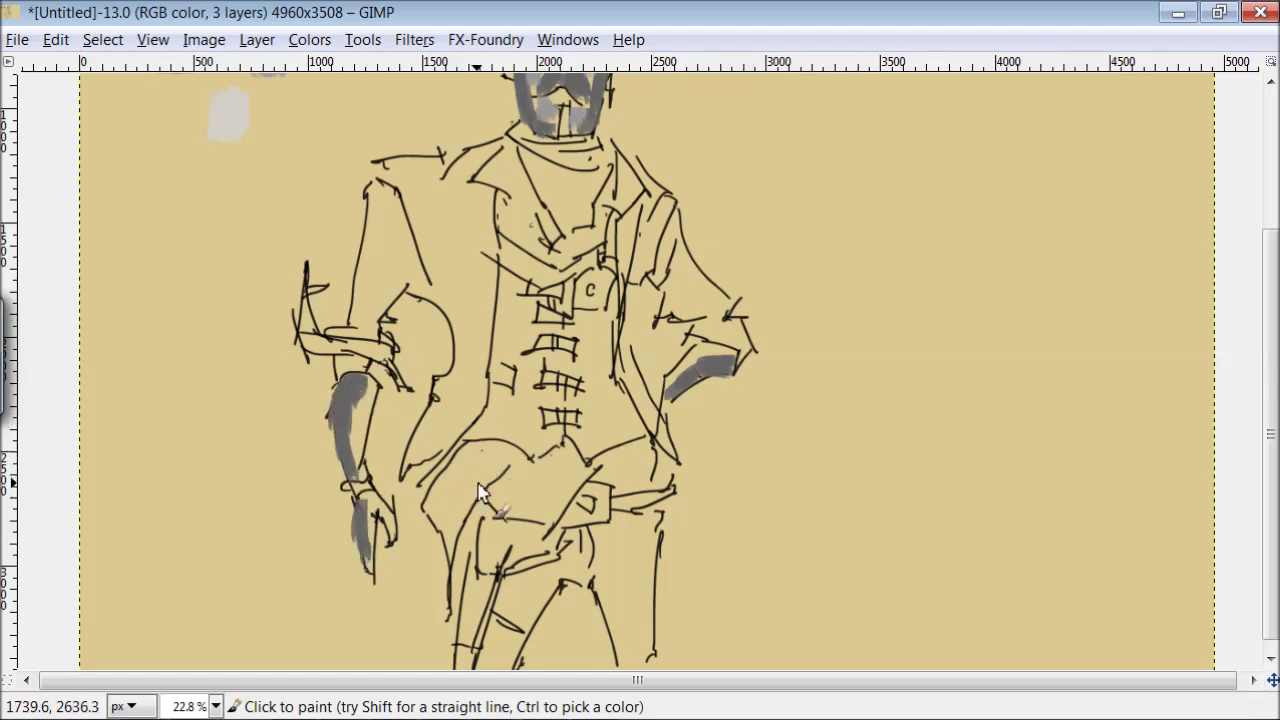
scroll(519, 371, "up", 2)
- Pick the light grey swatch and add more grey shading over the left hand
left_click(279, 169, "ctrl")
mouse_move(377, 500)
left_mouse_down()
mouse_move(358, 580)
mouse_move(365, 545)
left_mouse_up()
left_click_drag(365, 612, 377, 598)
left_click_drag(676, 440, 676, 489)
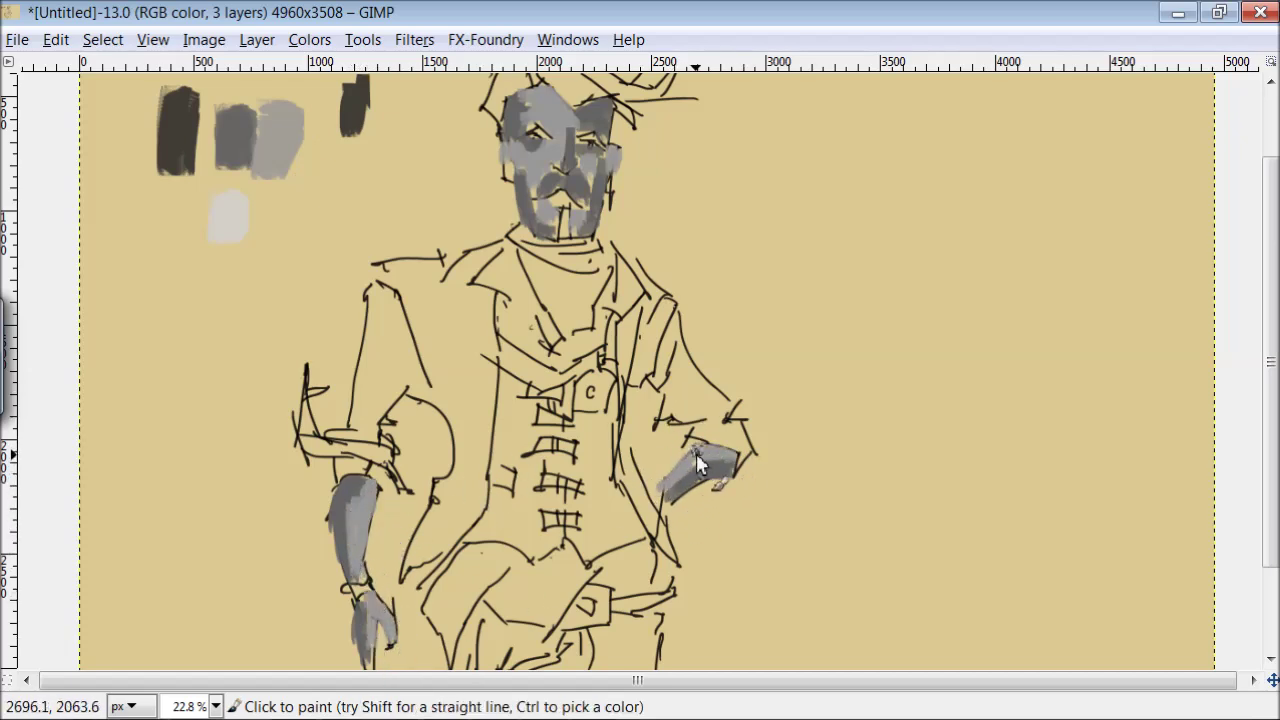
scroll(1220, 465, "down", 1)
scroll(640, 370, "down", 3)
scroll(640, 370, "up", 5)
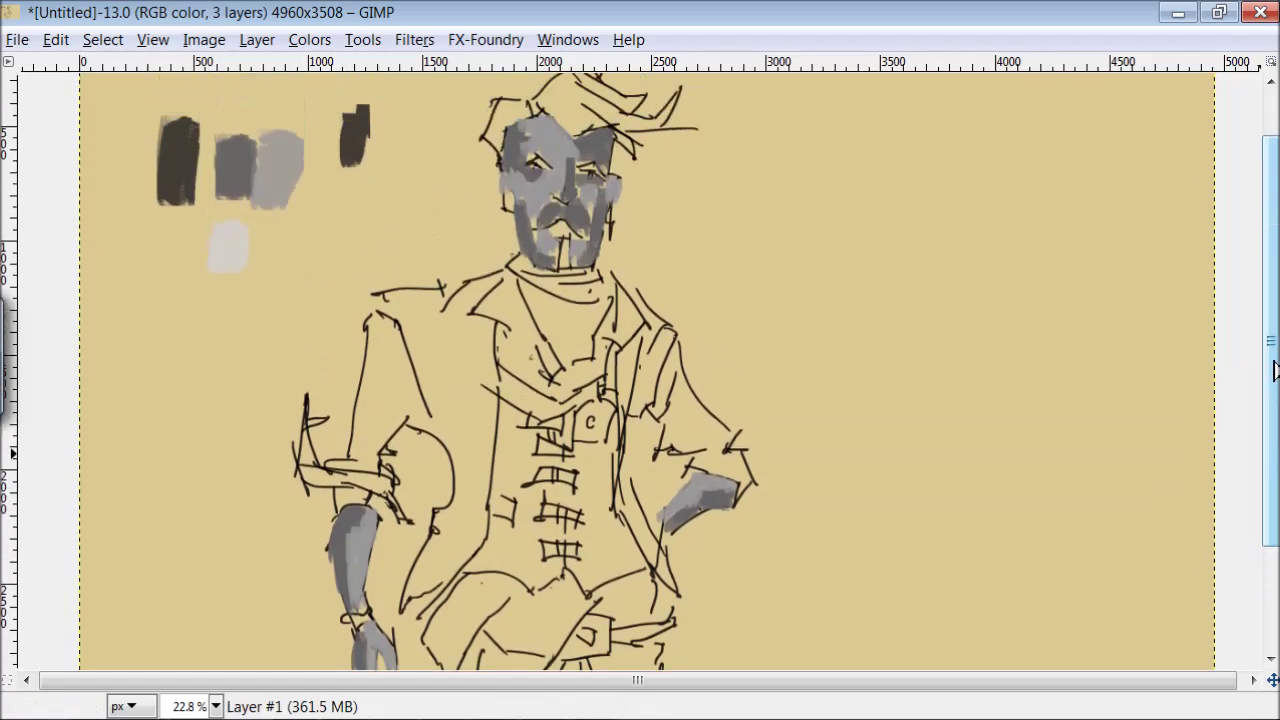
scroll(366, 229, "up", 2)
- Switch to the SNAKE2 brush, paint dark hair across the head and darken the eyes
key("Tab")
scroll(1037, 240, "down", 3)
scroll(1037, 240, "down", 3)
left_click(911, 295)
key("Tab")
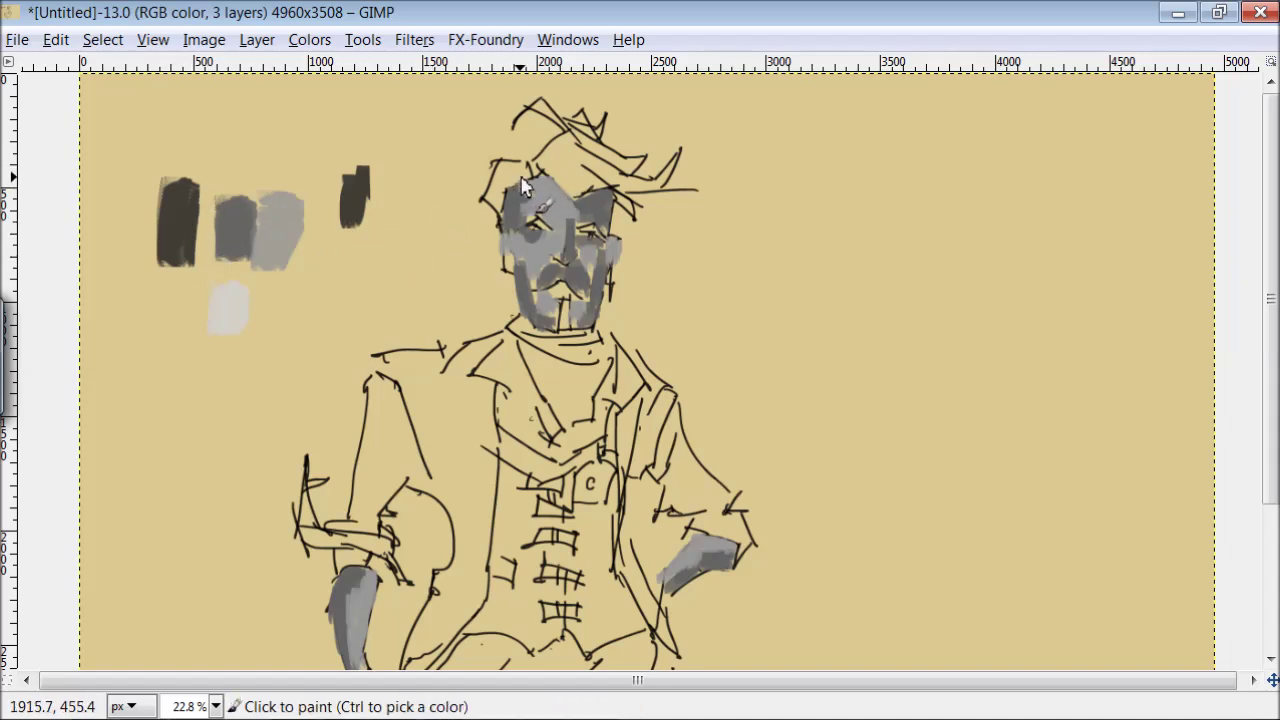
mouse_move(520, 178)
left_mouse_down()
mouse_move(502, 168)
mouse_move(619, 178)
mouse_move(596, 162)
mouse_move(625, 203)
mouse_move(535, 103)
mouse_move(579, 95)
mouse_move(566, 153)
mouse_move(533, 176)
left_mouse_up()
left_click_drag(540, 230, 524, 220)
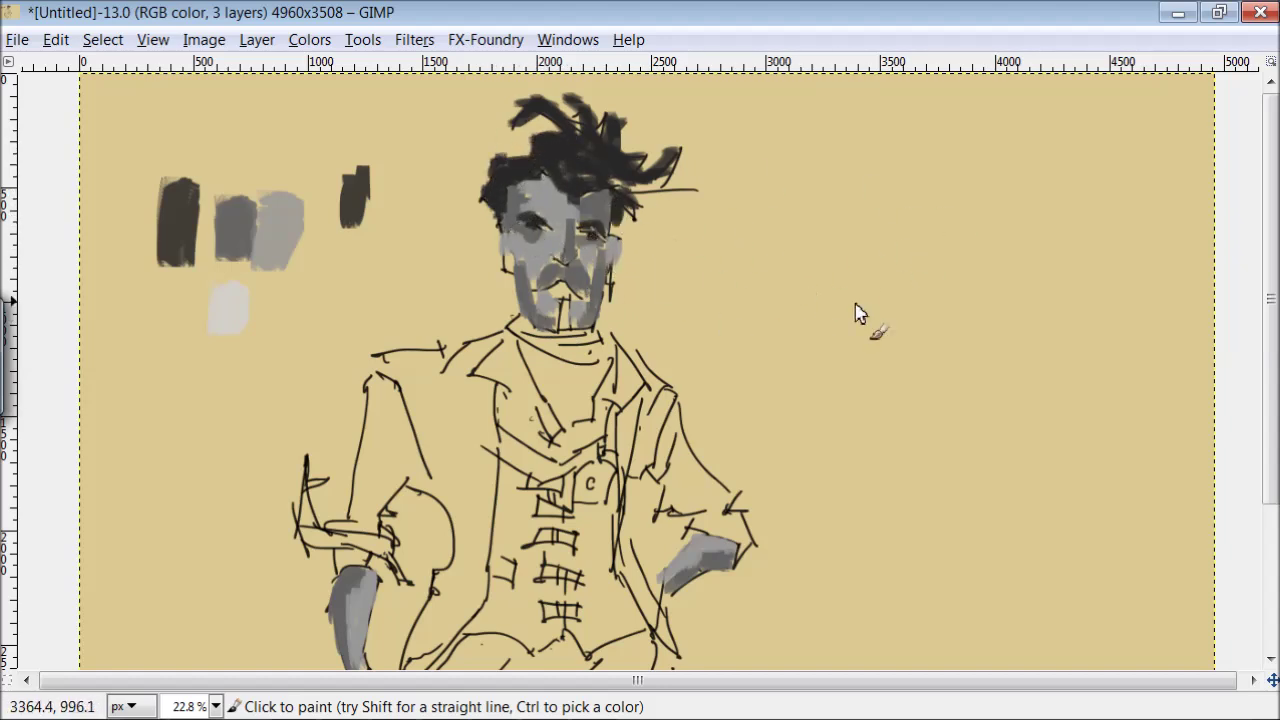
scroll(780, 280, "down", 3)
scroll(760, 270, "down", 2)
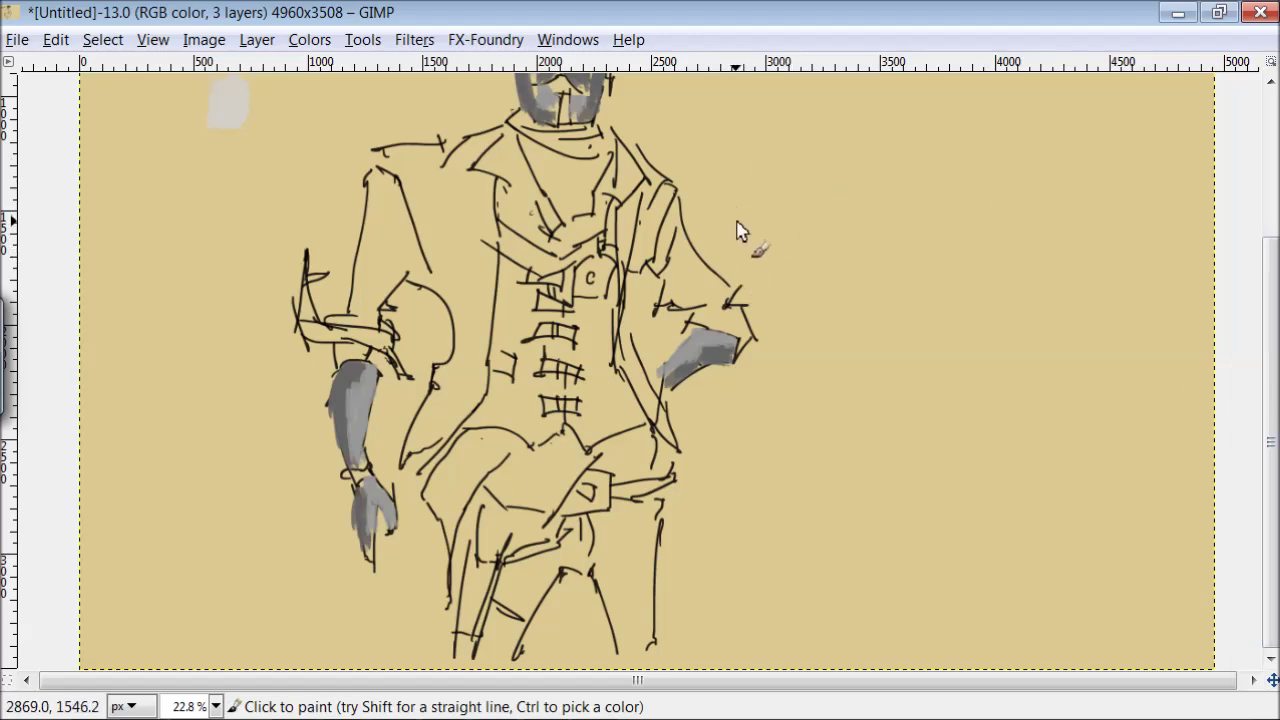
- Set the foreground colour to a darkened reddish-brown
key("Tab")
left_click(26, 643)
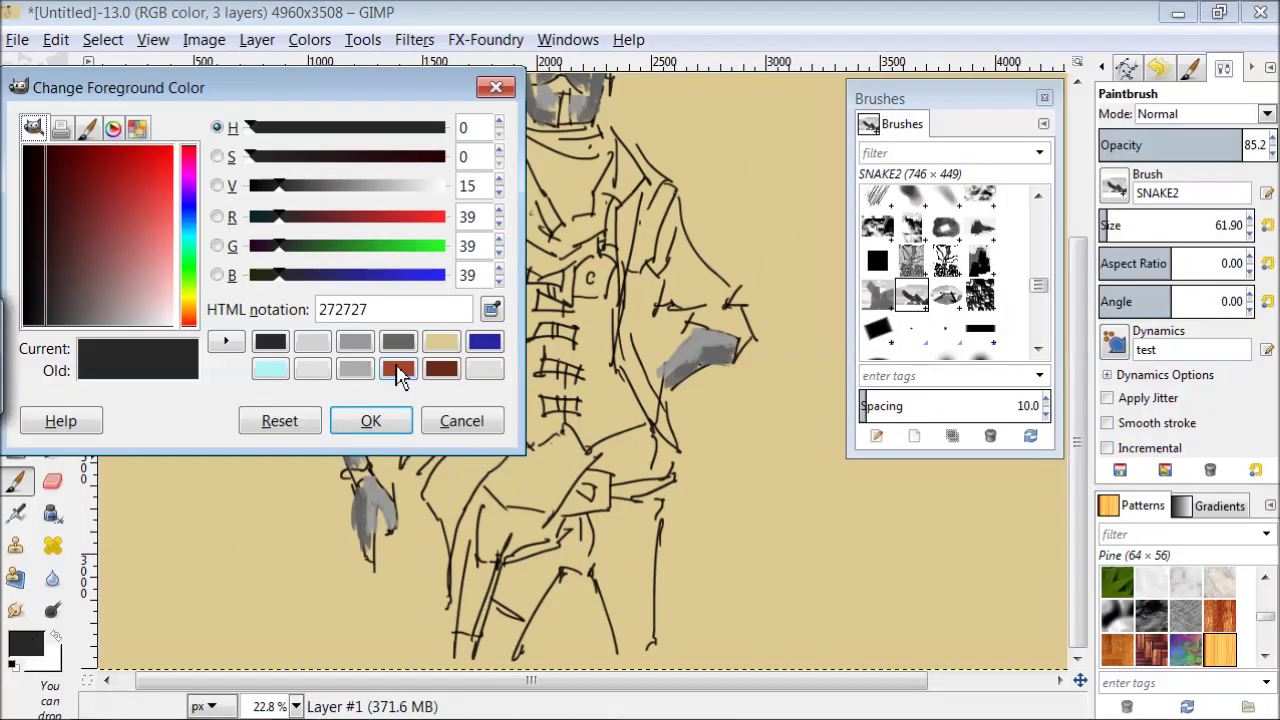
left_click(398, 369)
left_click(328, 186)
left_click(370, 421)
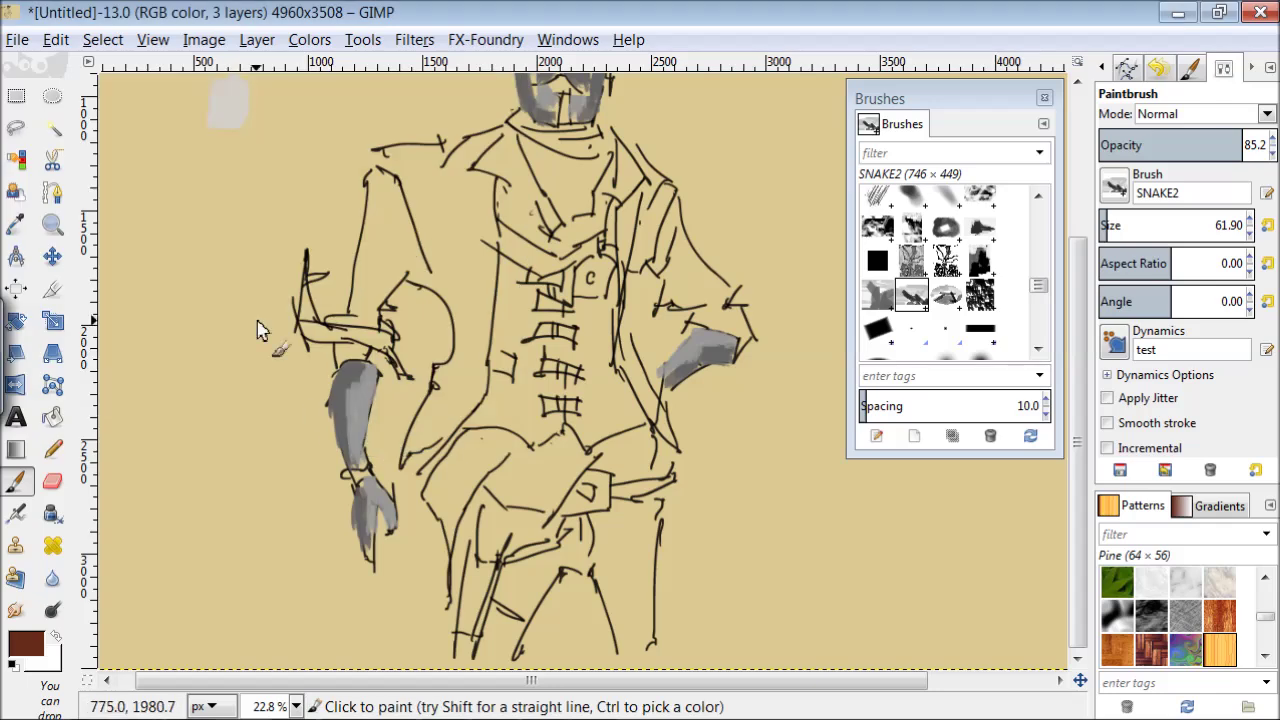
key("Tab")
- Paint reddish-brown along the coat edges, shoulders, torso, right arm and lower legs
mouse_move(390, 248)
left_mouse_down()
mouse_move(380, 288)
mouse_move(412, 262)
mouse_move(402, 287)
left_mouse_up()
mouse_move(425, 405)
left_mouse_down()
mouse_move(412, 492)
mouse_move(460, 404)
mouse_move(492, 190)
left_mouse_up()
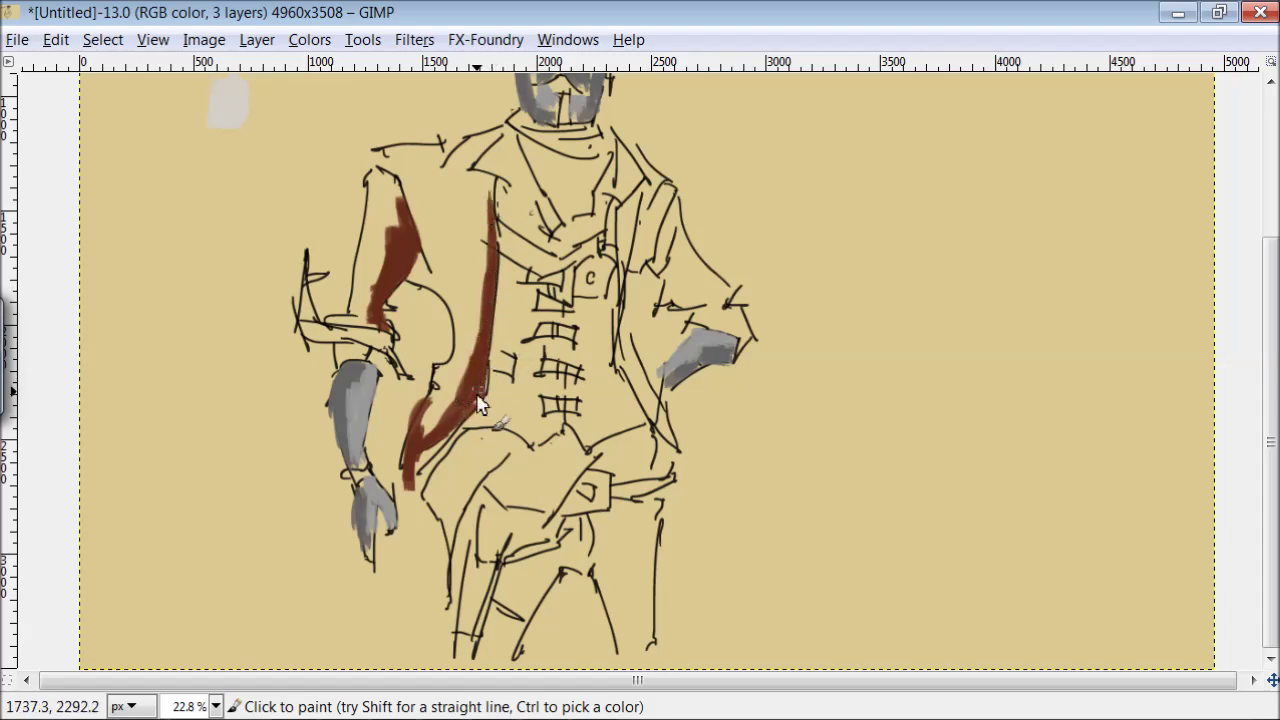
mouse_move(478, 318)
left_mouse_down()
mouse_move(420, 200)
mouse_move(473, 321)
left_mouse_up()
left_click_drag(470, 170, 492, 138)
mouse_move(660, 190)
left_mouse_down()
mouse_move(640, 265)
mouse_move(696, 318)
mouse_move(745, 322)
left_mouse_up()
mouse_move(608, 585)
left_mouse_down()
mouse_move(626, 645)
mouse_move(612, 530)
mouse_move(624, 593)
left_mouse_up()
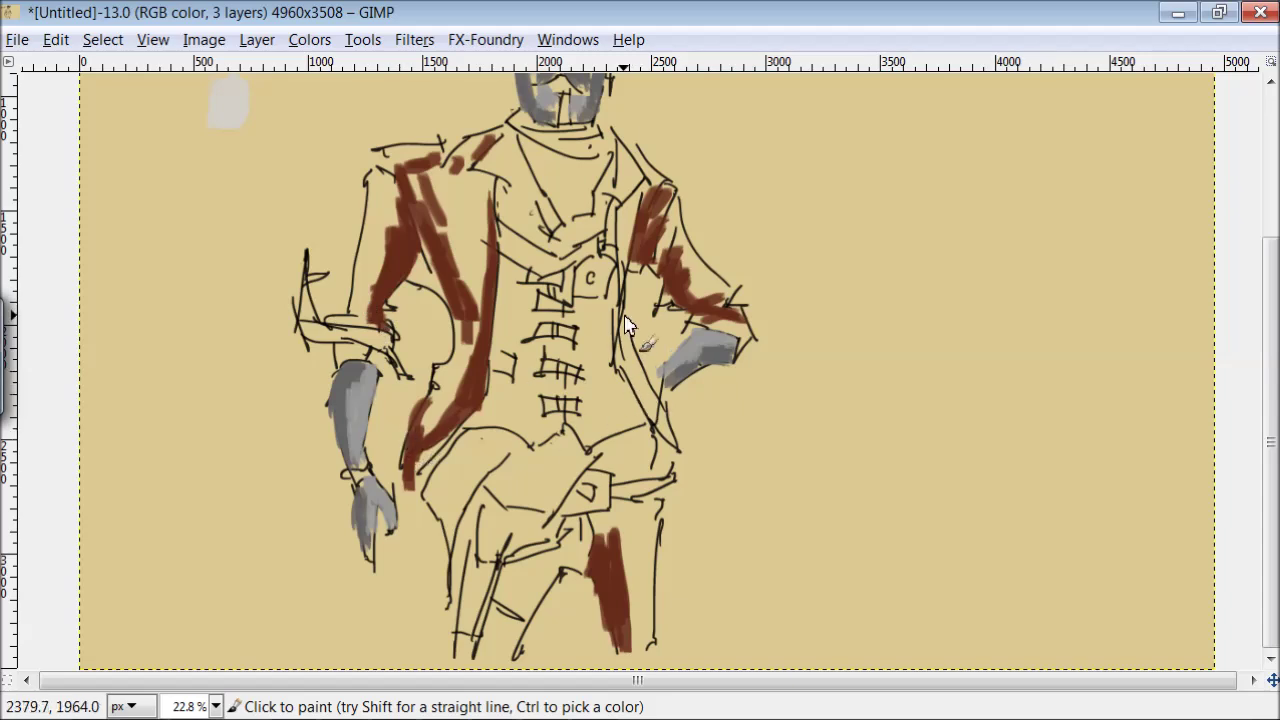
left_click_drag(625, 323, 658, 430)
mouse_move(626, 352)
left_mouse_down()
mouse_move(618, 215)
mouse_move(570, 255)
left_mouse_up()
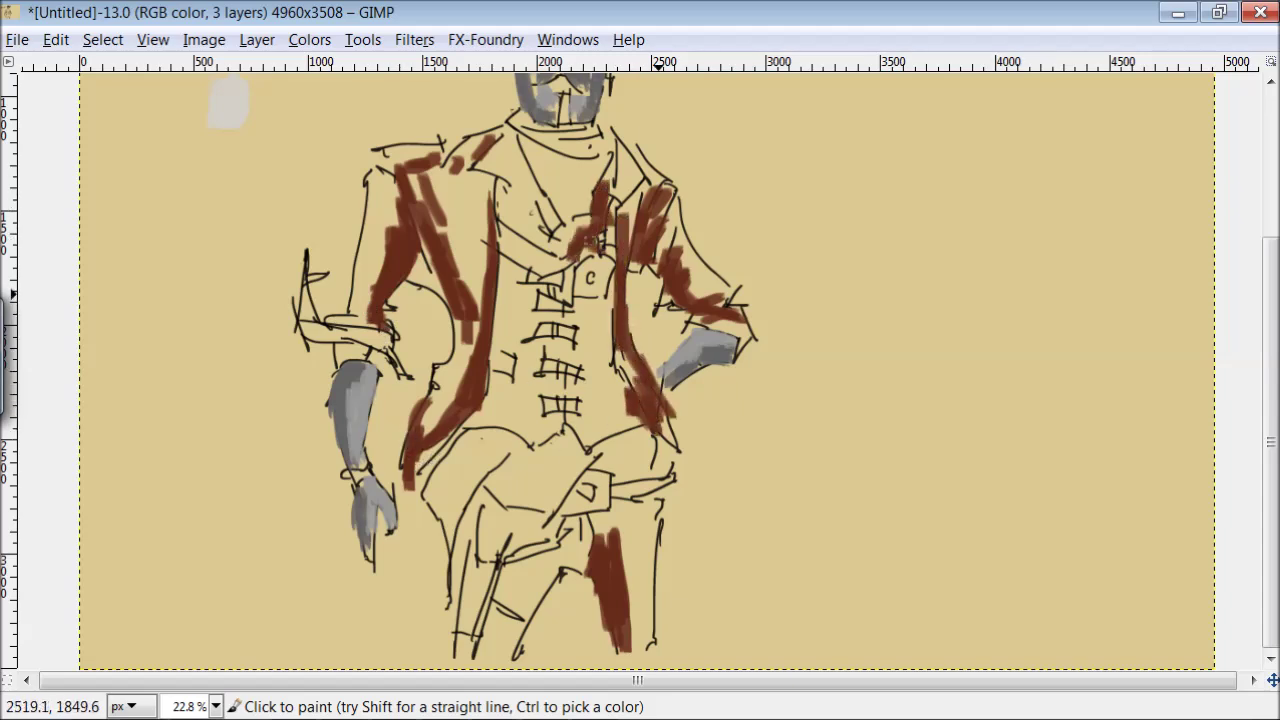
left_click_drag(537, 575, 504, 592)
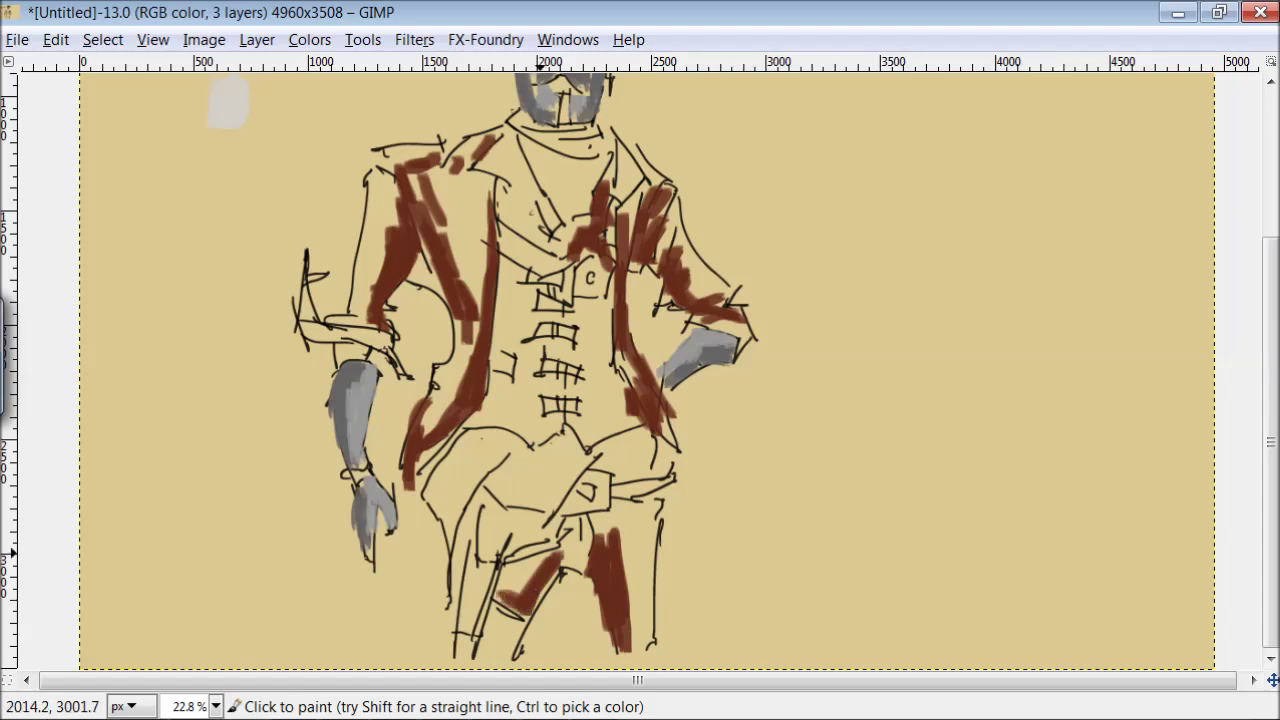
mouse_move(569, 548)
left_mouse_down()
mouse_move(592, 515)
mouse_move(497, 642)
left_mouse_up()
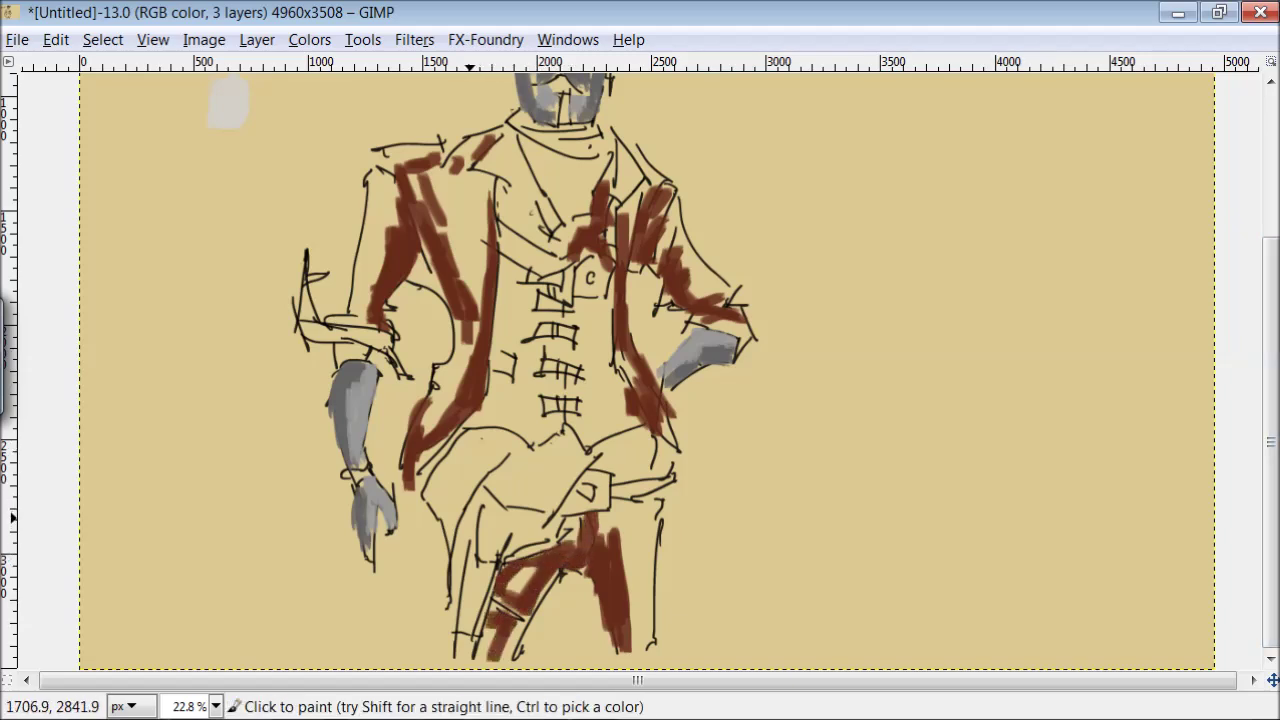
- Set the foreground colour to light pink and dab a test stroke beside the figure
key("Tab")
left_click(26, 643)
left_click(188, 324)
left_click(156, 260)
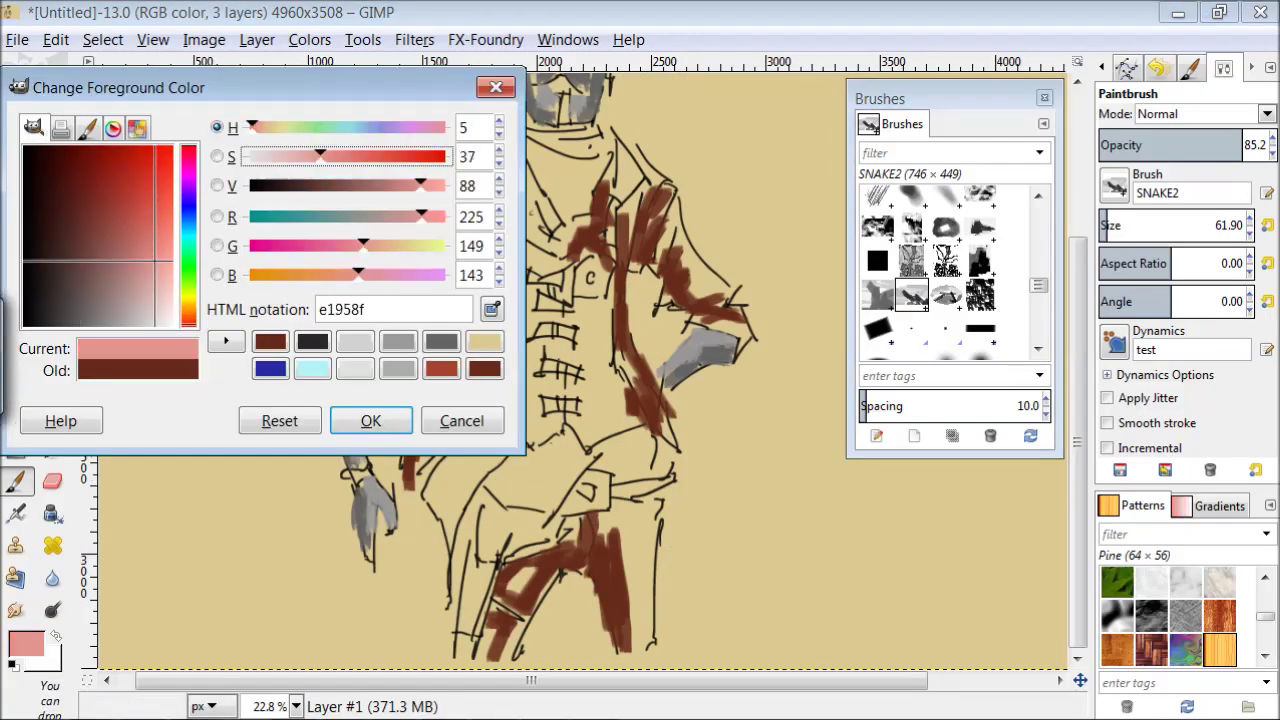
left_click(371, 420)
left_click_drag(189, 290, 190, 338)
key("Tab")
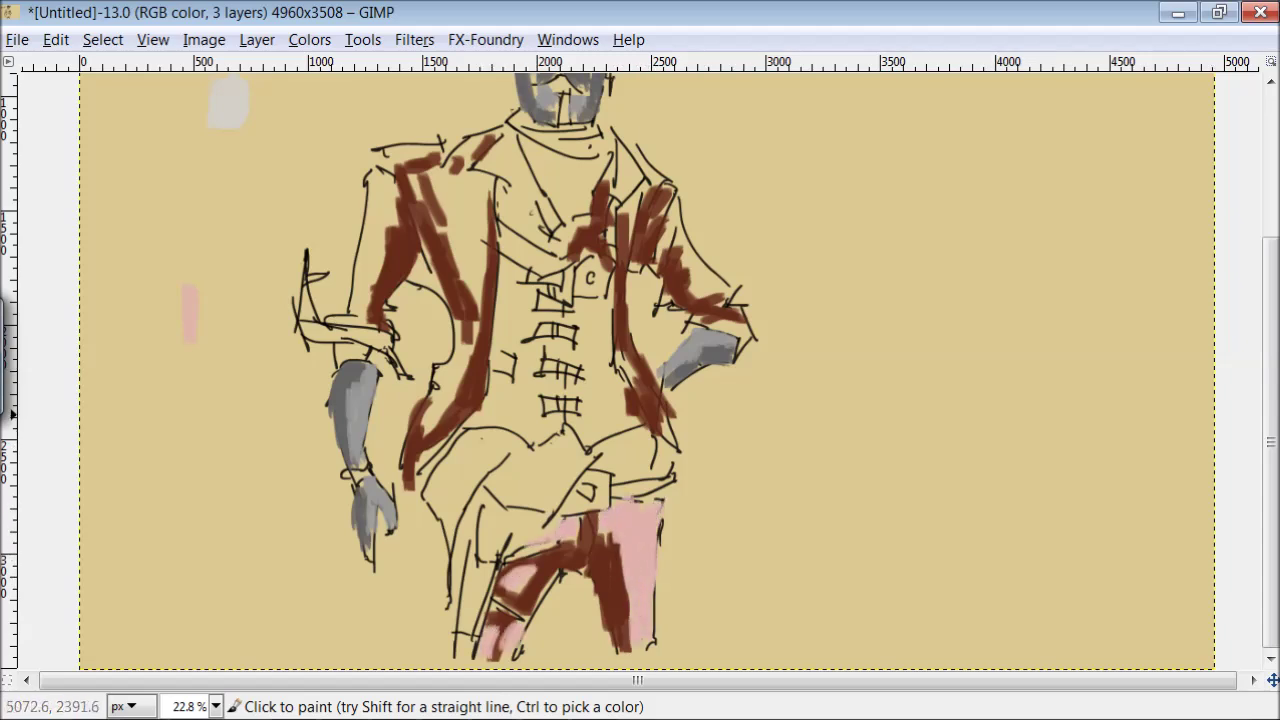
- Paint pink over the left forearm, jacket front and right coat panel
scroll(700, 420, "up", 3)
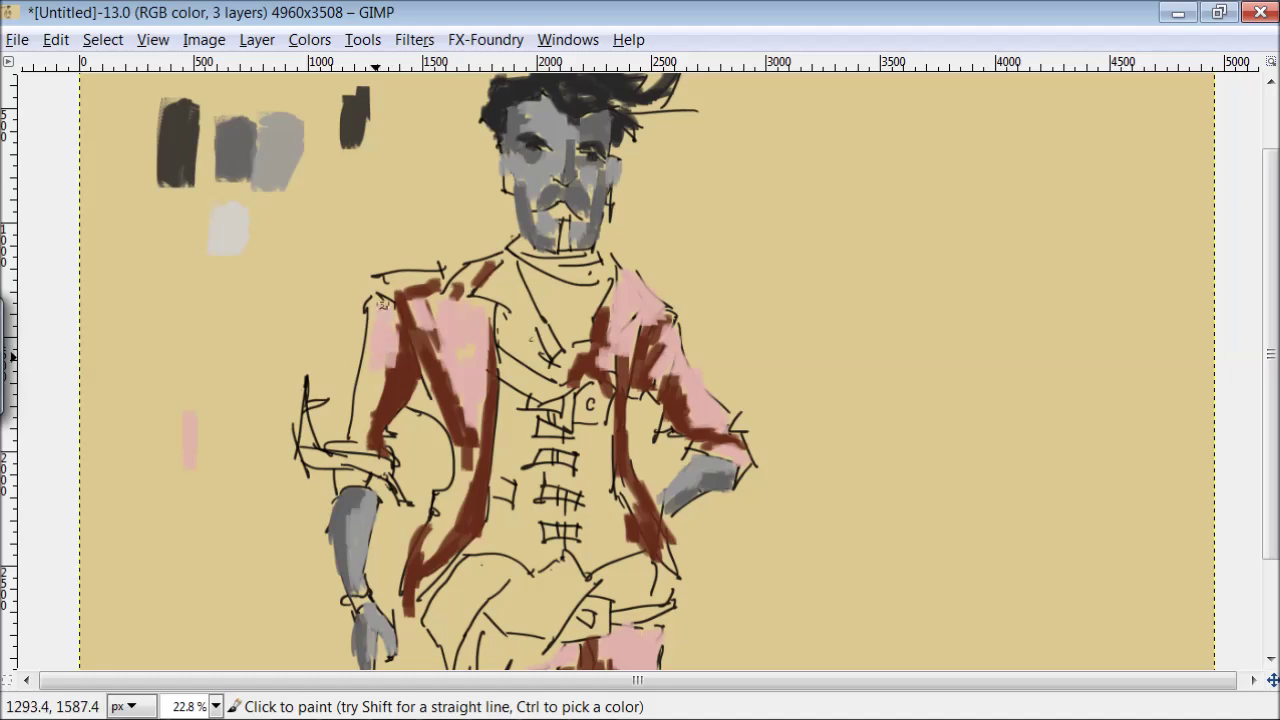
left_click_drag(347, 453, 406, 490)
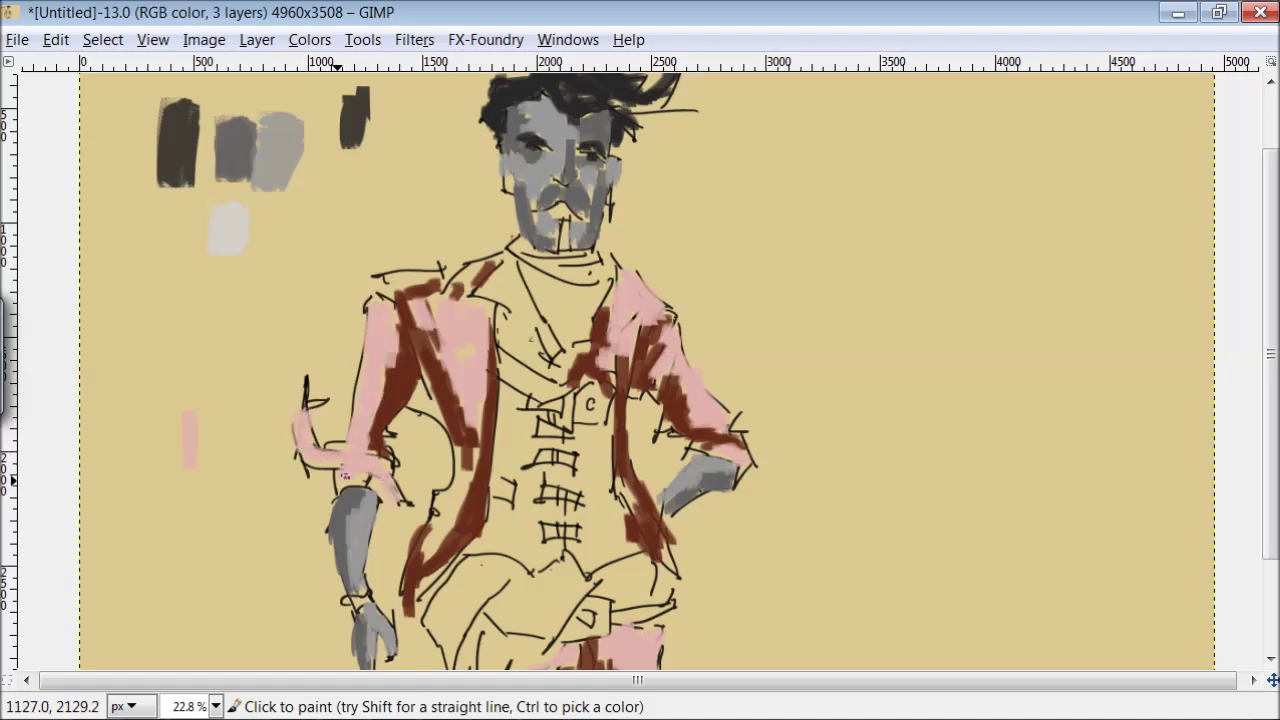
left_click_drag(458, 456, 425, 528)
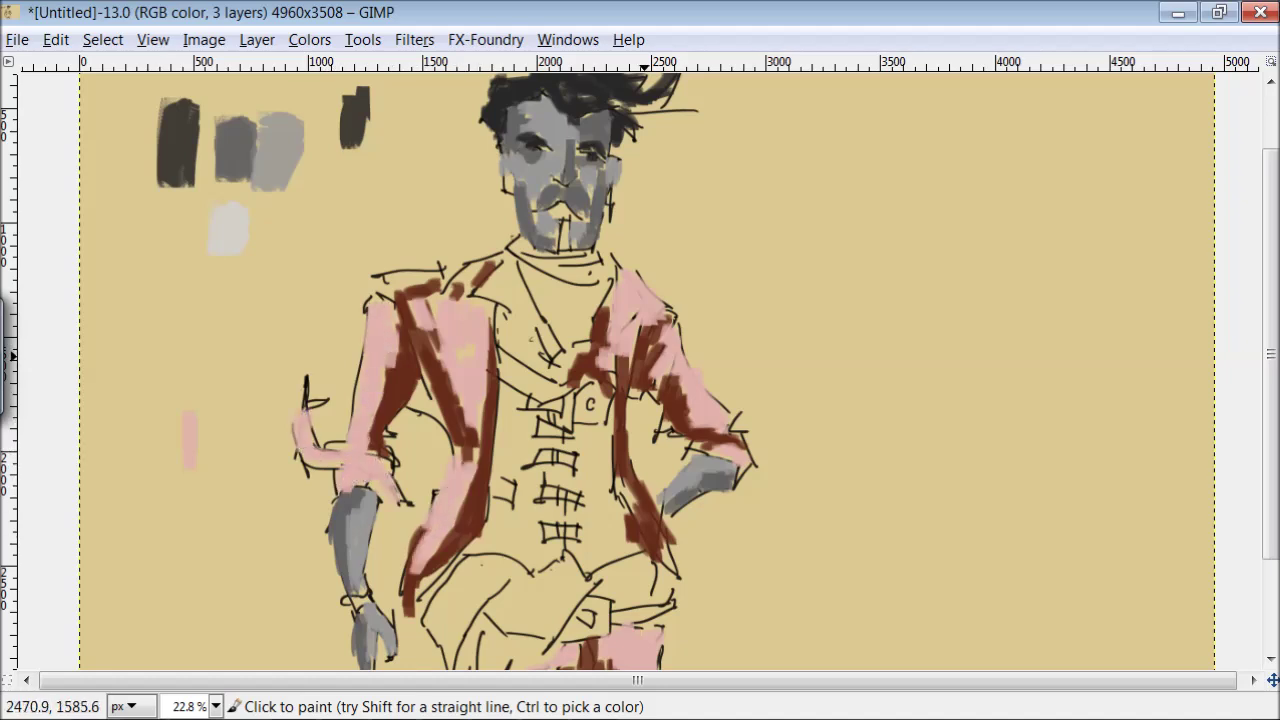
scroll(643, 355, "down", 3)
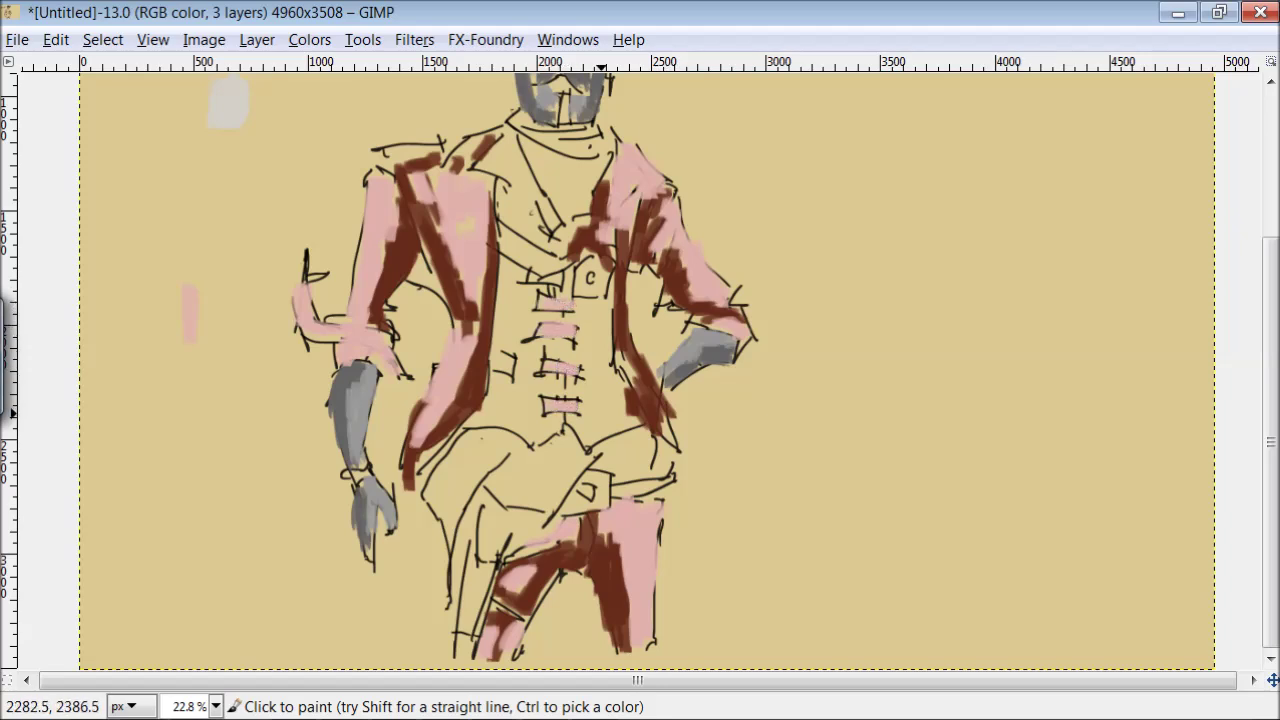
left_click_drag(634, 352, 663, 410)
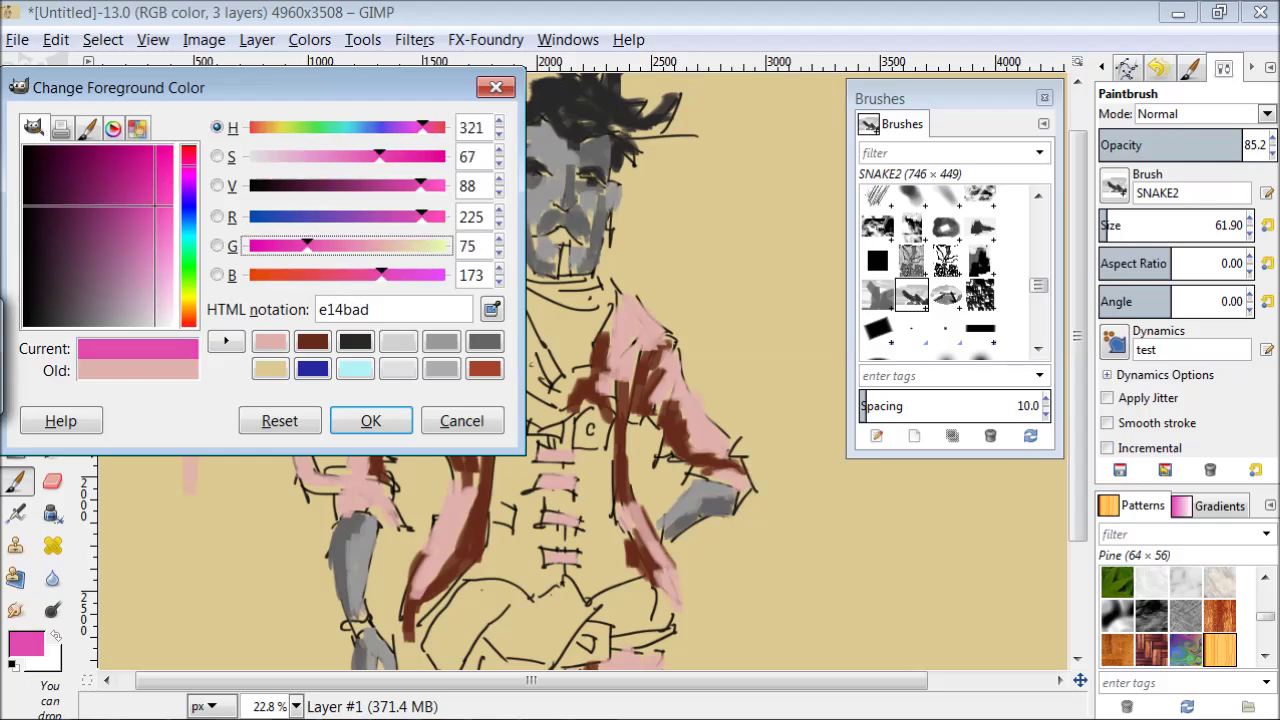
- Confirm magenta and fill the vest with it, including right of the buttons
key("Return")
key("Tab")
left_click_drag(509, 432, 502, 418)
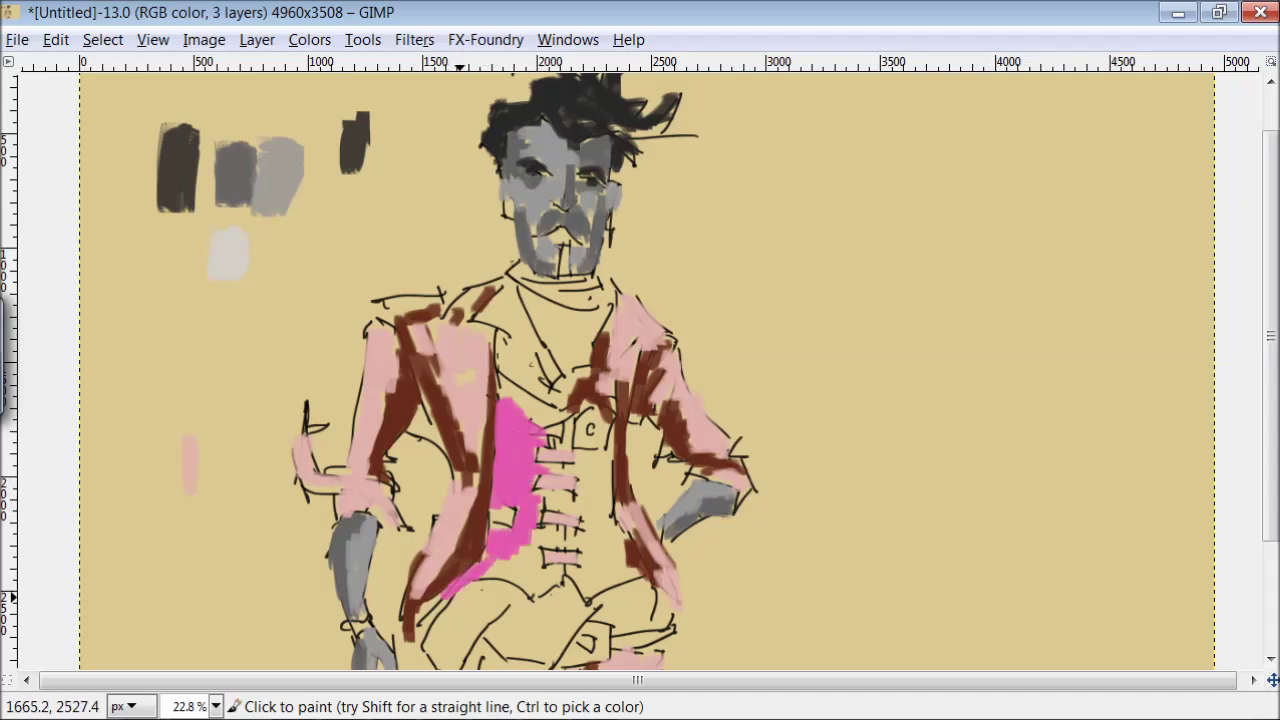
left_click_drag(539, 580, 547, 534)
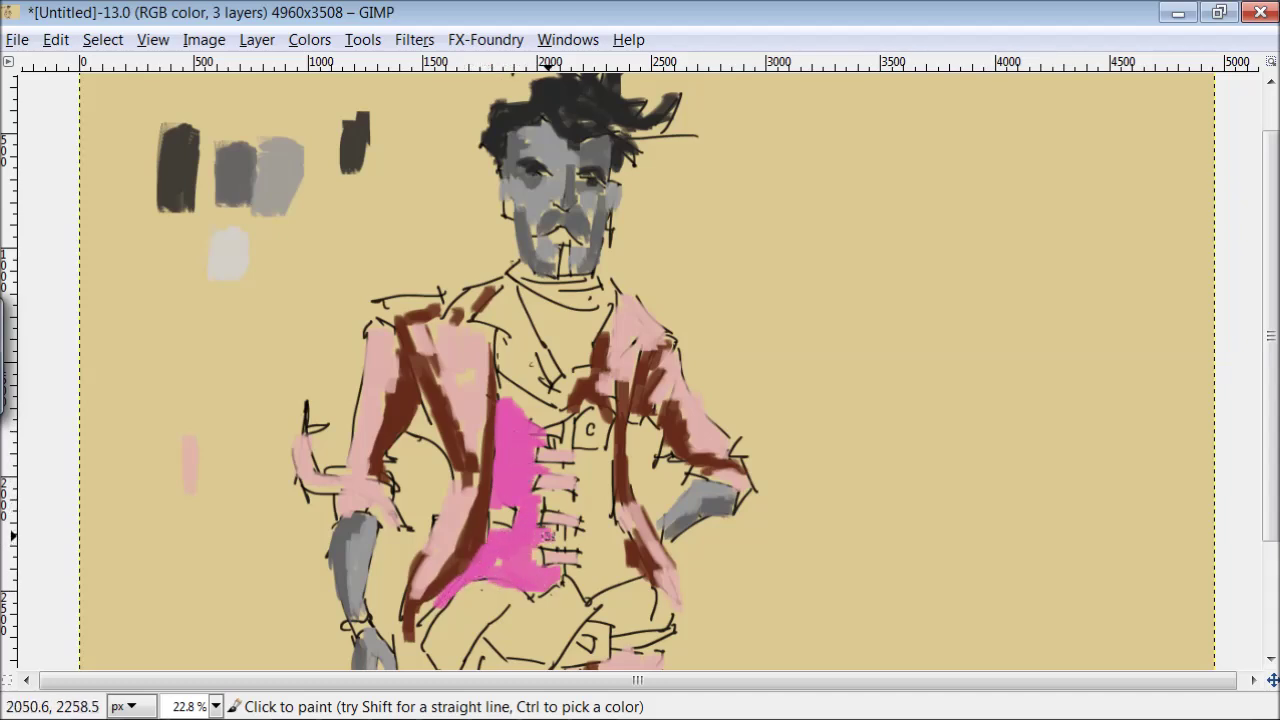
mouse_move(607, 532)
left_mouse_down()
mouse_move(598, 512)
mouse_move(628, 563)
mouse_move(590, 551)
left_mouse_up()
- Switch to dark purple and paint a band across the lower vest
key("Tab")
left_click(29, 646)
left_click(70, 300)
left_click(366, 417)
key("Tab")
mouse_move(457, 580)
left_mouse_down()
mouse_move(533, 581)
mouse_move(522, 542)
left_mouse_up()
mouse_move(640, 548)
left_mouse_down()
mouse_move(627, 586)
mouse_move(611, 546)
left_mouse_up()
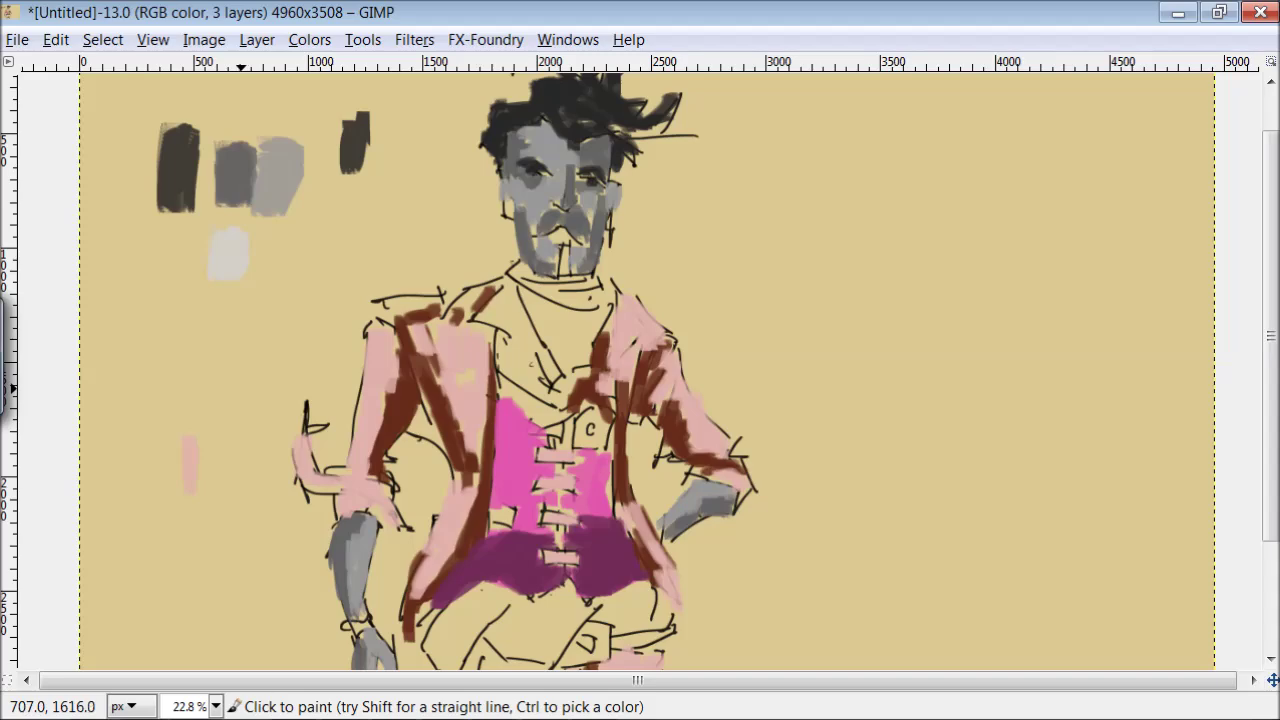
scroll(1270, 400, "down", 3)
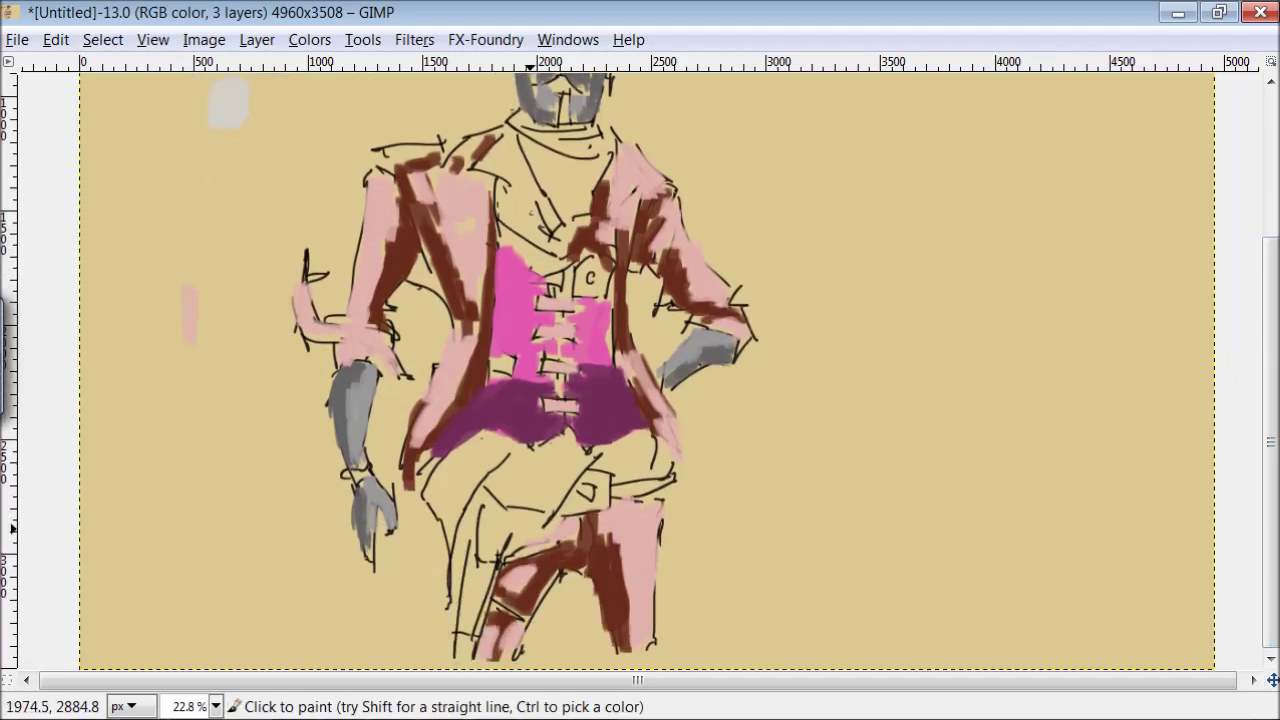
- Set the foreground colour to pale yellow for painting the shirt
key("Tab")
left_click(27, 645)
left_click(188, 300)
left_click(157, 215)
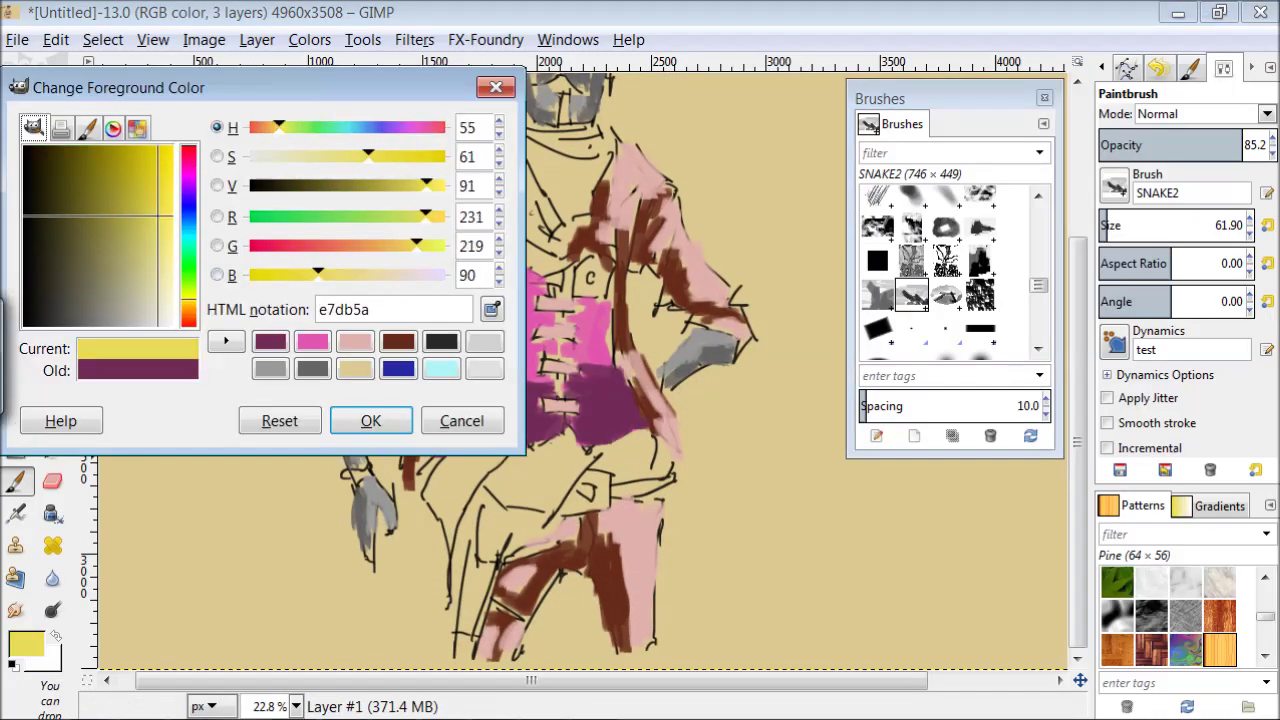
key("Tab")
scroll(588, 250, "up", 2)
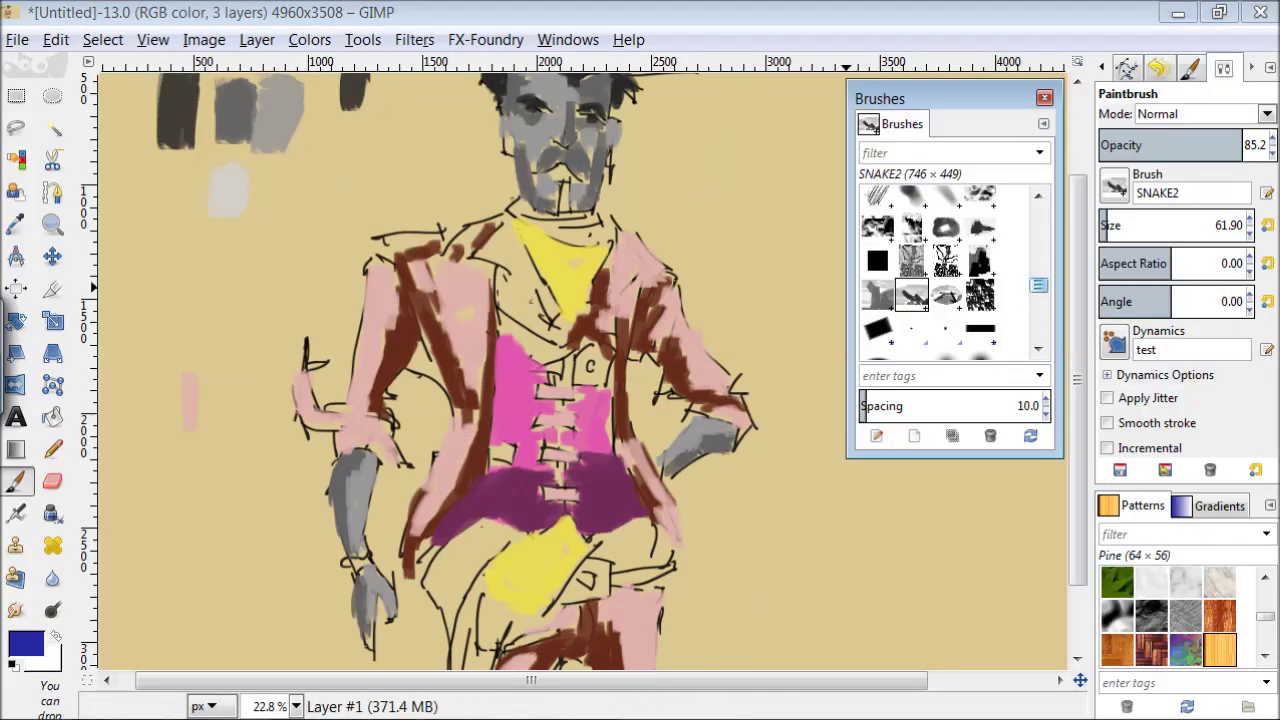
scroll(930, 270, "up", 5)
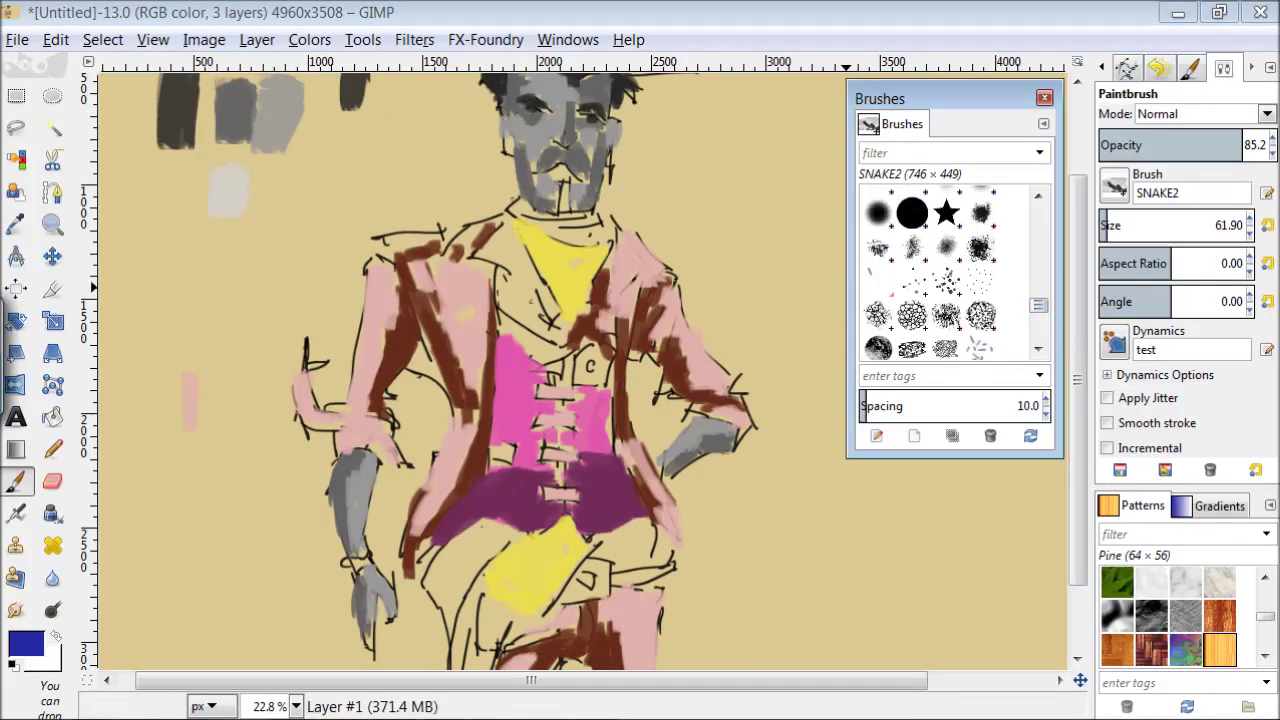
- With the Chalk 03 brush, paint blue around the right hand, elbow, left arm and shoulders
left_click(877, 342)
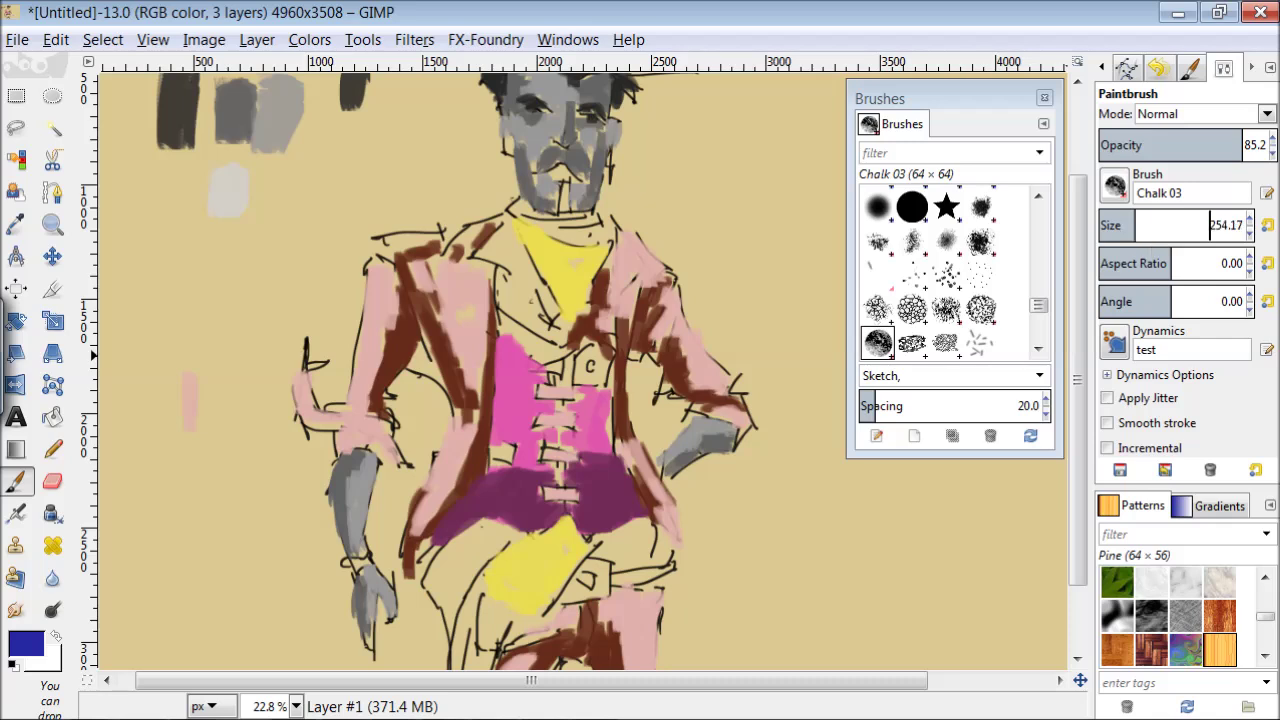
key("Tab")
mouse_move(745, 540)
left_mouse_down()
mouse_move(751, 505)
mouse_move(716, 467)
mouse_move(745, 462)
mouse_move(773, 415)
mouse_move(703, 269)
mouse_move(658, 214)
left_mouse_up()
mouse_move(670, 410)
left_mouse_down()
mouse_move(665, 430)
mouse_move(644, 392)
mouse_move(677, 408)
left_mouse_up()
mouse_move(449, 370)
left_mouse_down()
mouse_move(427, 388)
mouse_move(424, 360)
mouse_move(416, 439)
mouse_move(384, 523)
mouse_move(411, 481)
left_mouse_up()
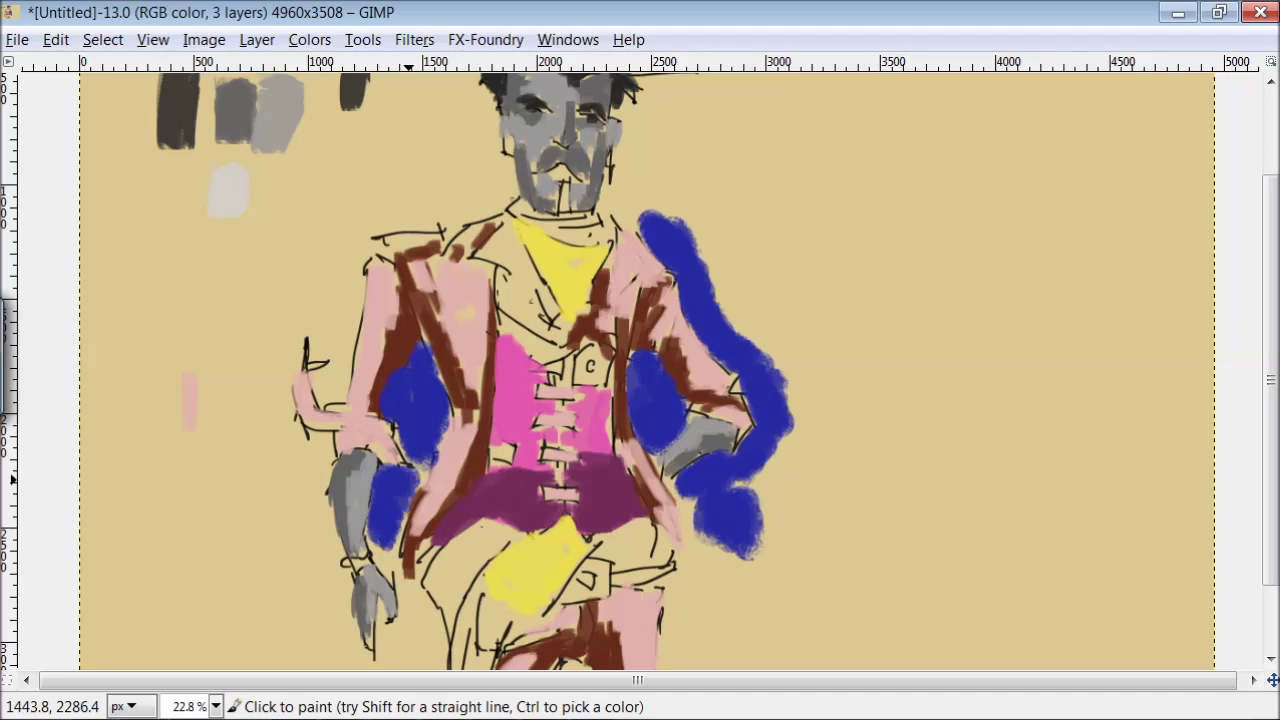
mouse_move(643, 207)
left_mouse_down()
mouse_move(618, 189)
mouse_move(503, 180)
mouse_move(362, 230)
mouse_move(337, 384)
mouse_move(322, 381)
mouse_move(298, 426)
mouse_move(324, 459)
mouse_move(324, 556)
mouse_move(275, 423)
mouse_move(300, 290)
left_mouse_up()
- Extend the blue backdrop around the hips, legs, both sides and beside the head
scroll(921, 322, "down", 2)
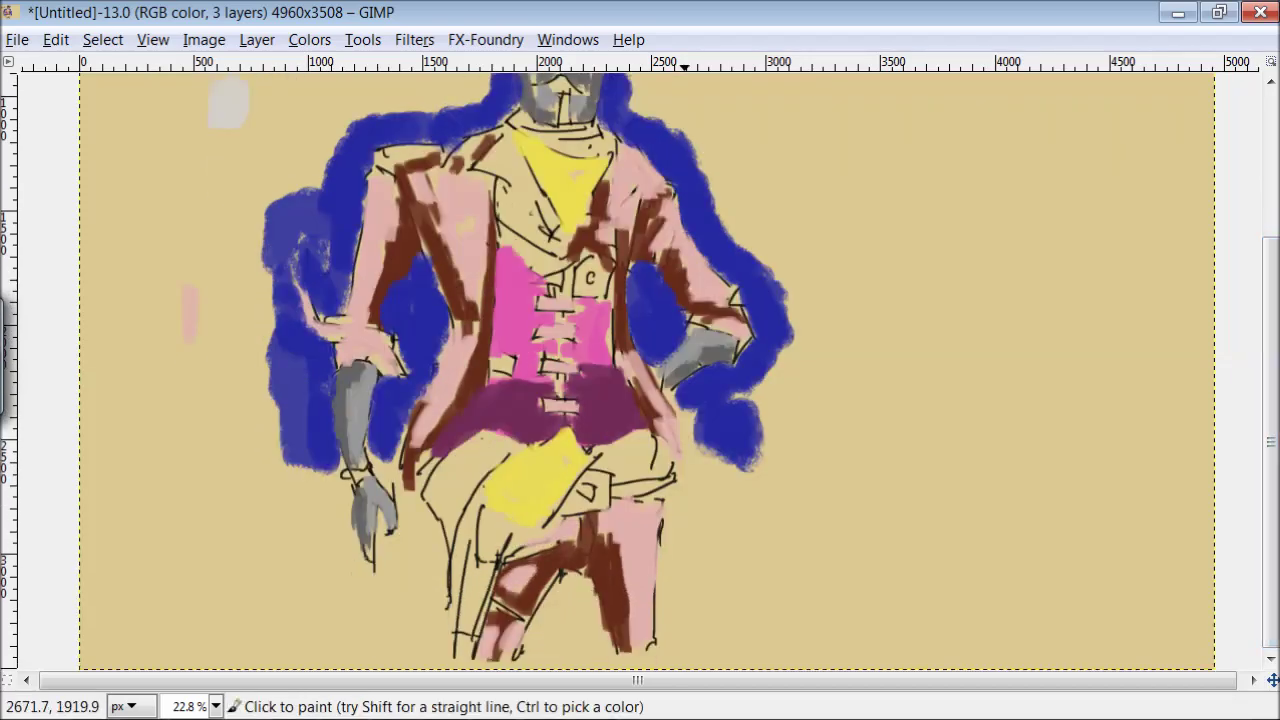
left_click_drag(688, 421, 700, 465)
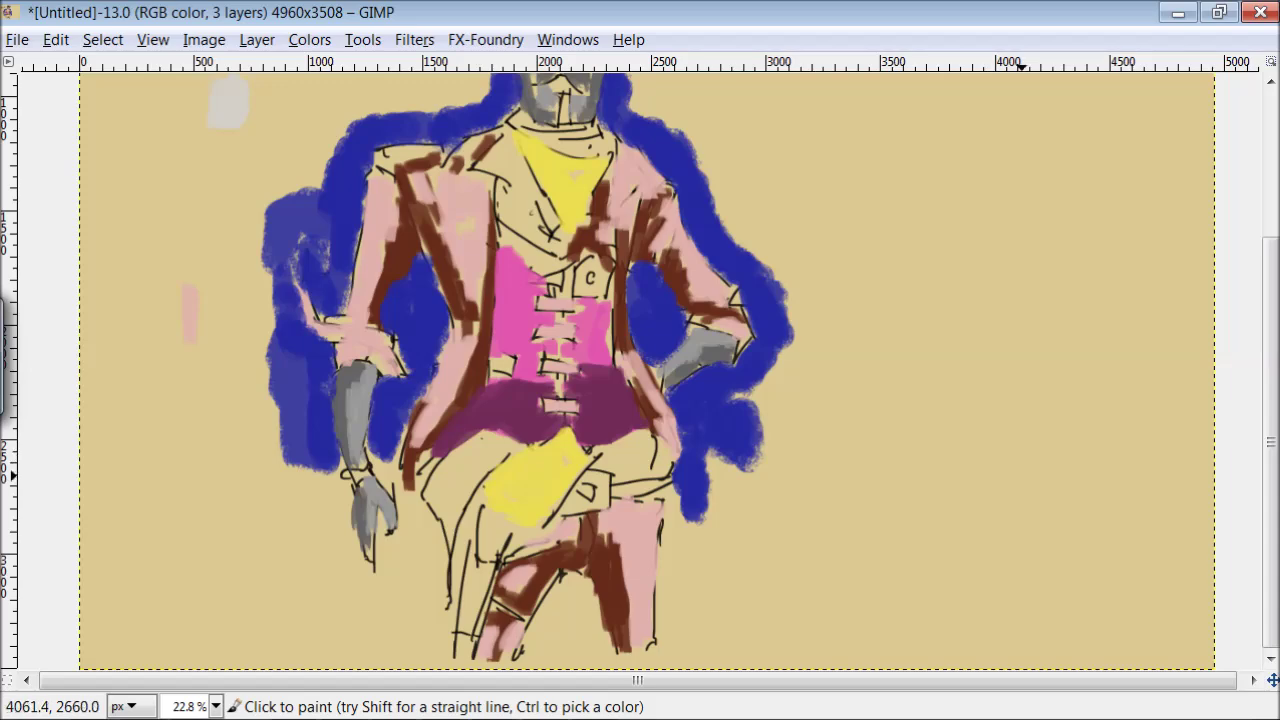
mouse_move(575, 622)
left_mouse_down()
mouse_move(569, 633)
mouse_move(585, 614)
mouse_move(560, 608)
mouse_move(597, 643)
left_mouse_up()
mouse_move(430, 640)
left_mouse_down()
mouse_move(442, 590)
mouse_move(420, 520)
mouse_move(393, 593)
mouse_move(388, 465)
left_mouse_up()
mouse_move(680, 528)
left_mouse_down()
mouse_move(674, 582)
mouse_move(735, 448)
mouse_move(675, 615)
mouse_move(700, 630)
left_mouse_up()
mouse_move(350, 585)
left_mouse_down()
mouse_move(304, 461)
mouse_move(356, 649)
mouse_move(257, 398)
mouse_move(278, 135)
left_mouse_up()
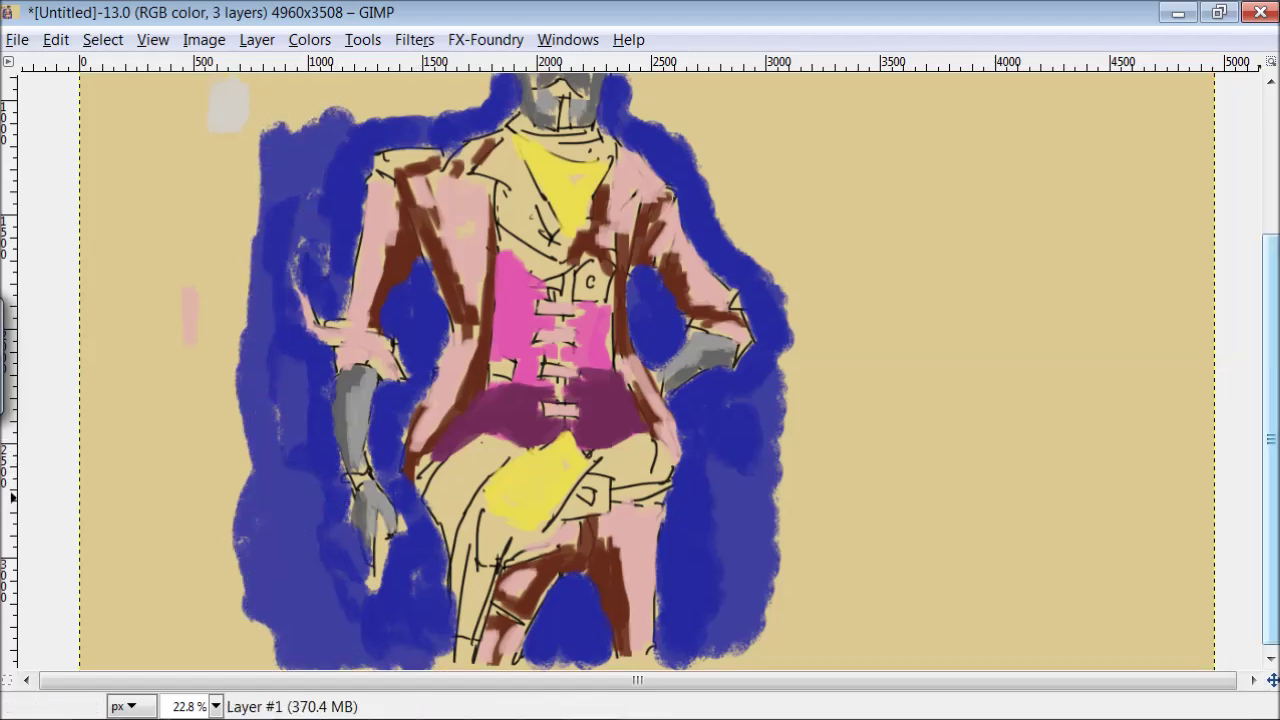
mouse_move(483, 215)
left_mouse_down()
mouse_move(487, 268)
mouse_move(459, 203)
mouse_move(329, 294)
mouse_move(542, 122)
mouse_move(506, 111)
mouse_move(596, 101)
mouse_move(649, 144)
mouse_move(658, 192)
mouse_move(632, 231)
mouse_move(644, 278)
mouse_move(752, 471)
mouse_move(721, 265)
mouse_move(700, 370)
mouse_move(735, 97)
left_mouse_up()
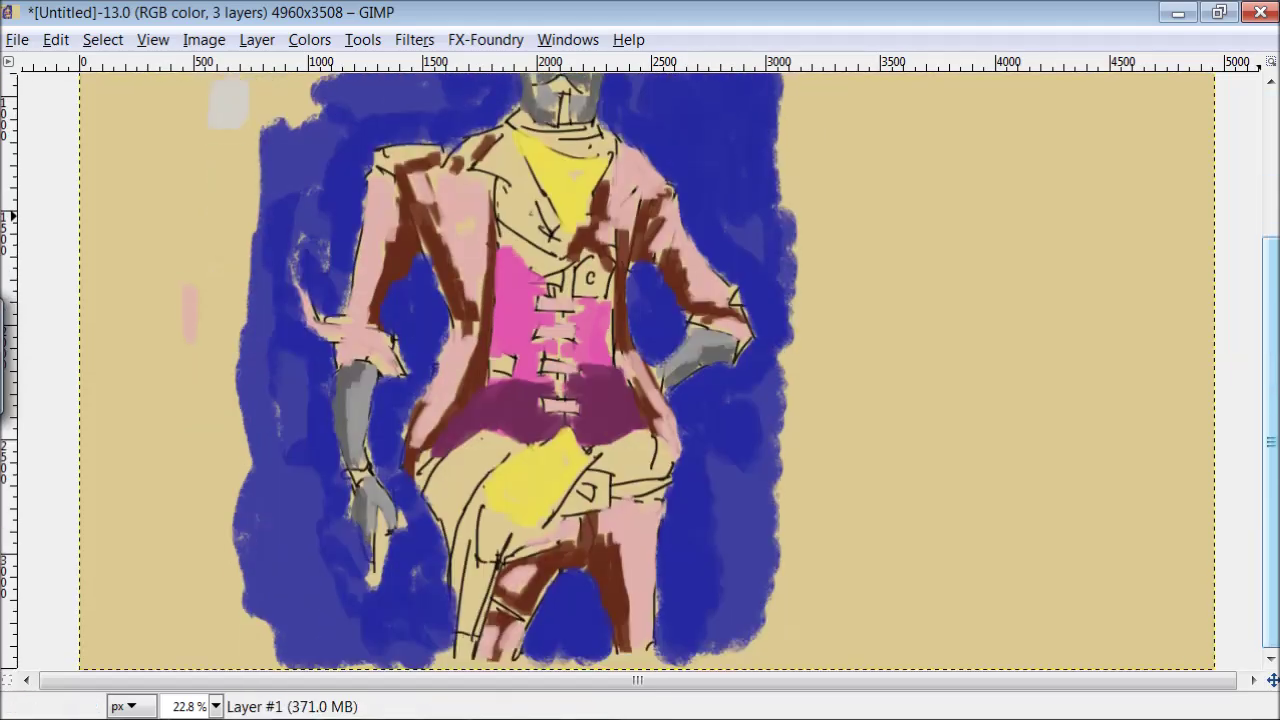
mouse_move(1270, 290)
left_mouse_down()
mouse_move(1270, 395)
mouse_move(1270, 313)
left_mouse_up()
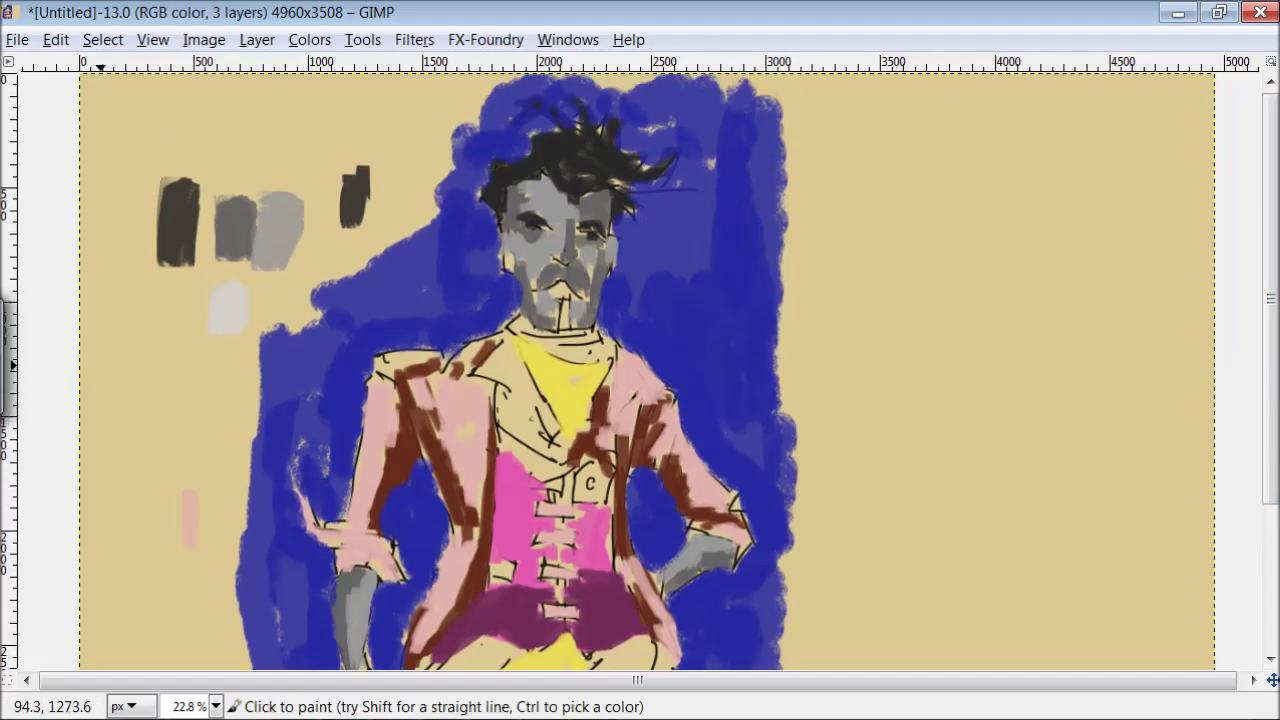
key("Tab")
left_click(26, 645)
- Set the paint colour to pale grey d4d4d4 after first picking dark grey 272727
left_click(266, 337)
left_click(369, 420)
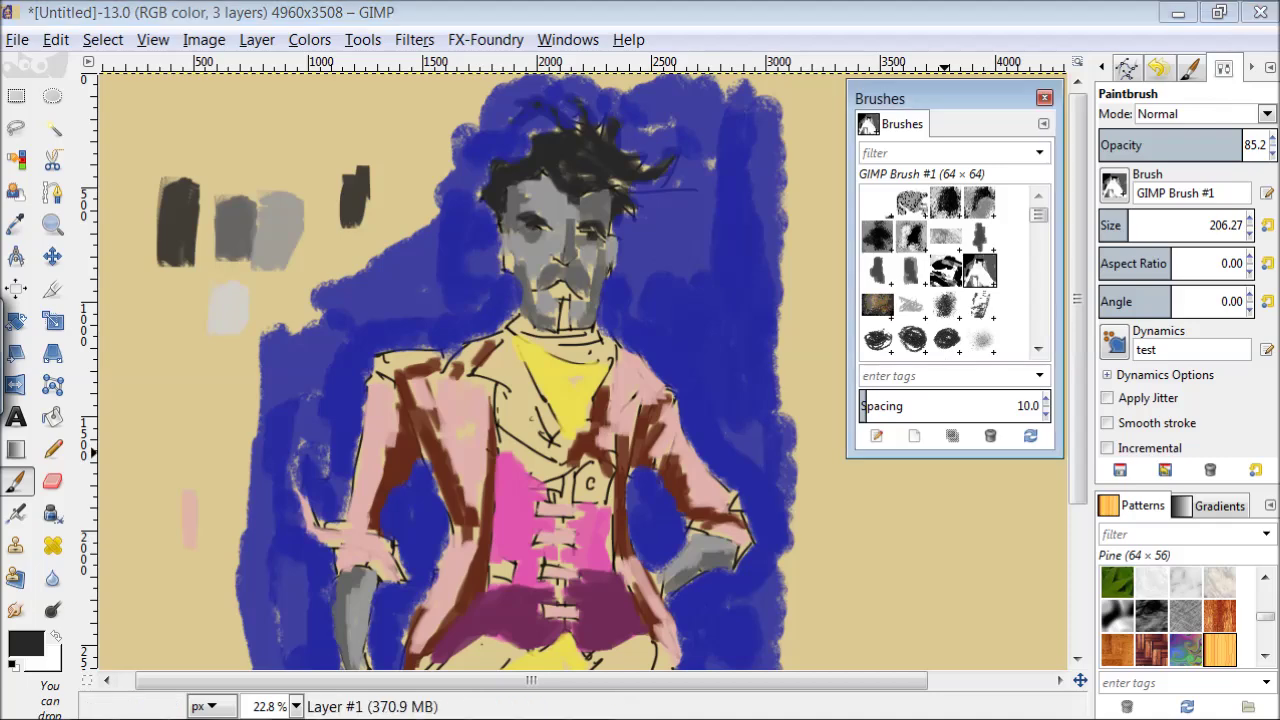
key("Tab")
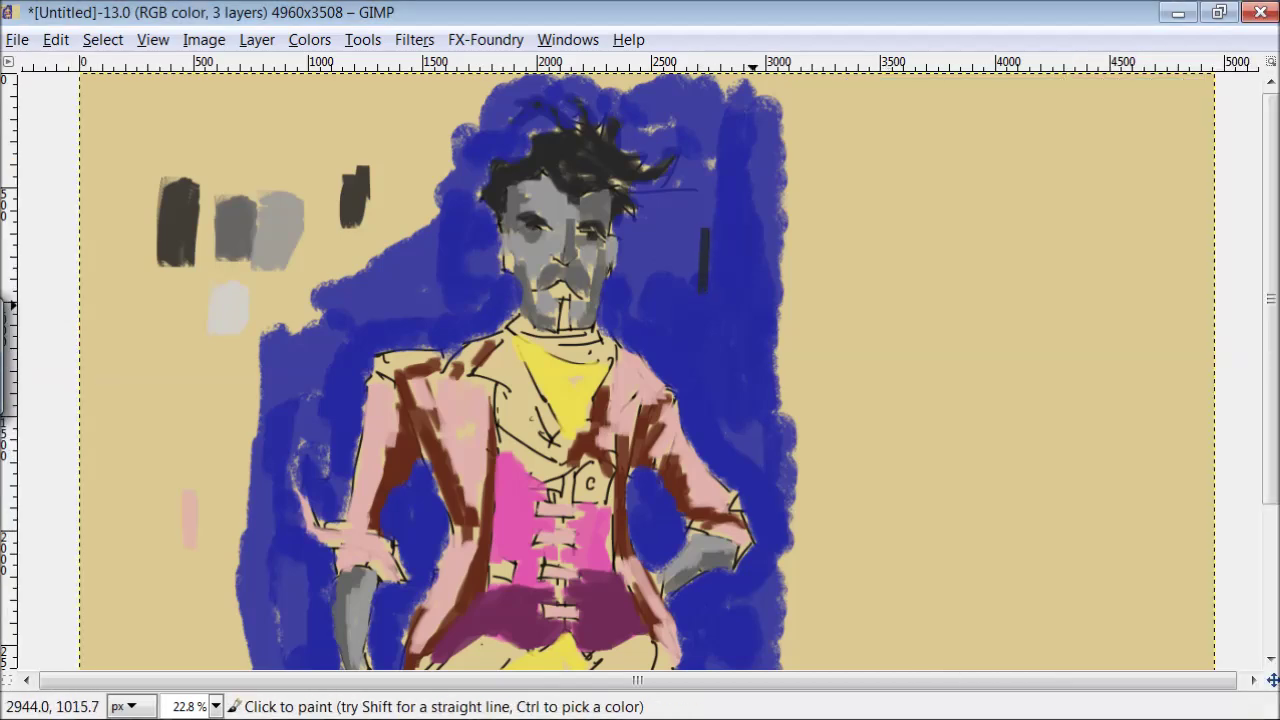
key("Tab")
left_click(26, 644)
mouse_move(279, 186)
left_mouse_down()
mouse_move(429, 186)
mouse_move(412, 186)
left_mouse_up()
left_click(371, 420)
- Cover the first misplaced white letters with sampled blue and undo the stray A
key("Tab")
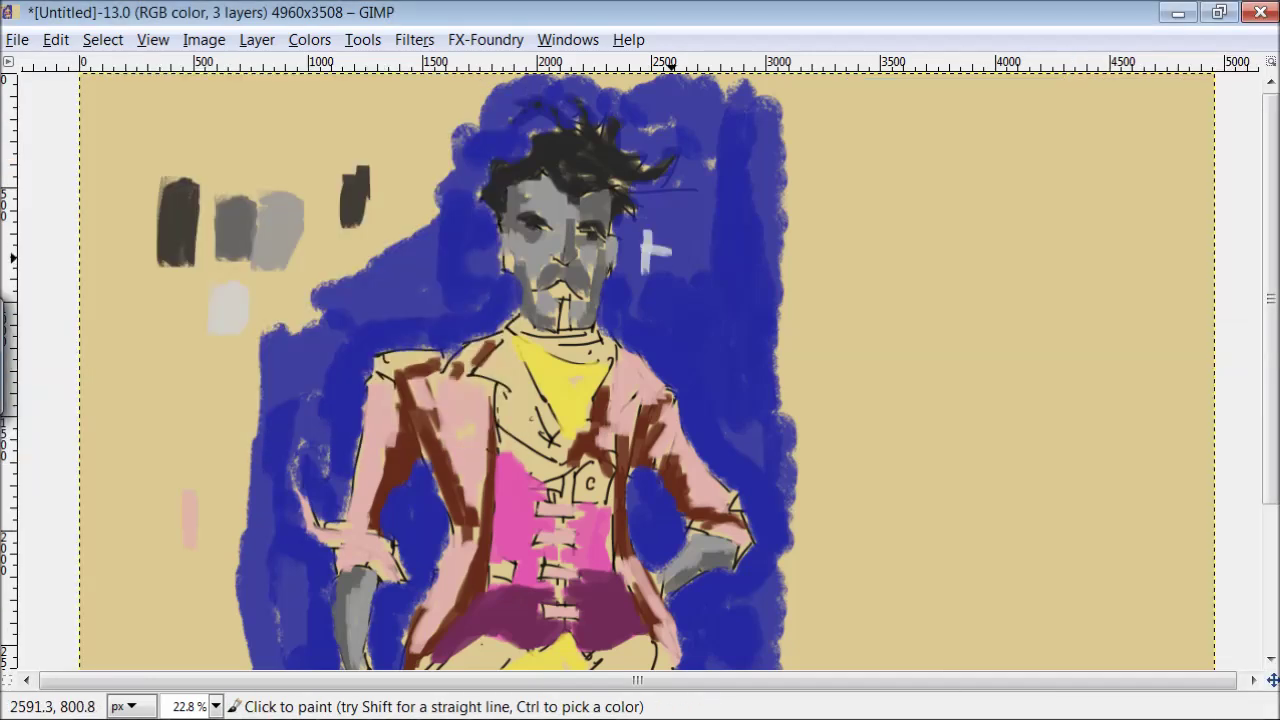
left_click(772, 201, "ctrl")
mouse_move(650, 245)
left_mouse_down()
mouse_move(772, 201)
mouse_move(780, 288)
left_mouse_up()
left_click_drag(798, 226, 800, 238)
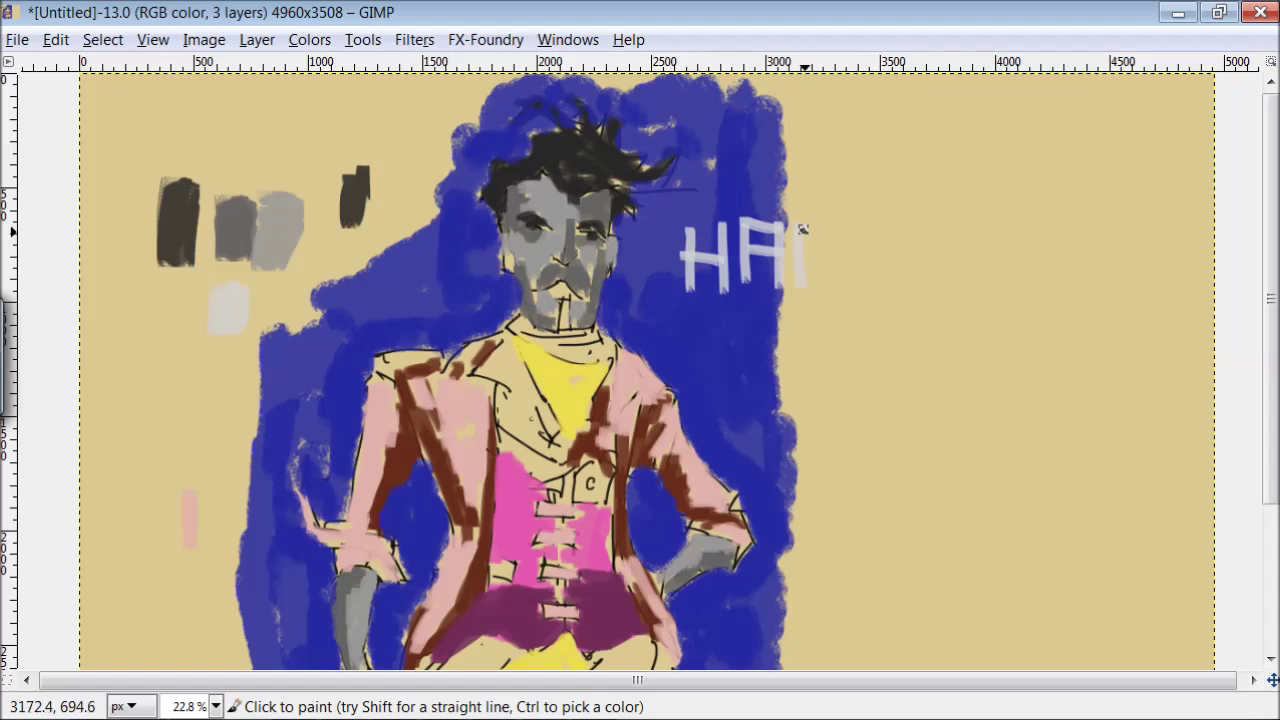
key("ctrl+z")
key("ctrl+z")
key("ctrl+z")
- Letter HANDSOME JACK vertically in pale grey beside the head over the blue backdrop
left_click_drag(718, 124, 765, 122)
mouse_move(740, 124)
left_mouse_down()
mouse_move(738, 150)
mouse_move(765, 157)
left_mouse_up()
mouse_move(760, 180)
left_mouse_down()
mouse_move(722, 210)
mouse_move(764, 341)
mouse_move(734, 423)
mouse_move(764, 470)
left_mouse_up()
left_click_drag(760, 458, 774, 510)
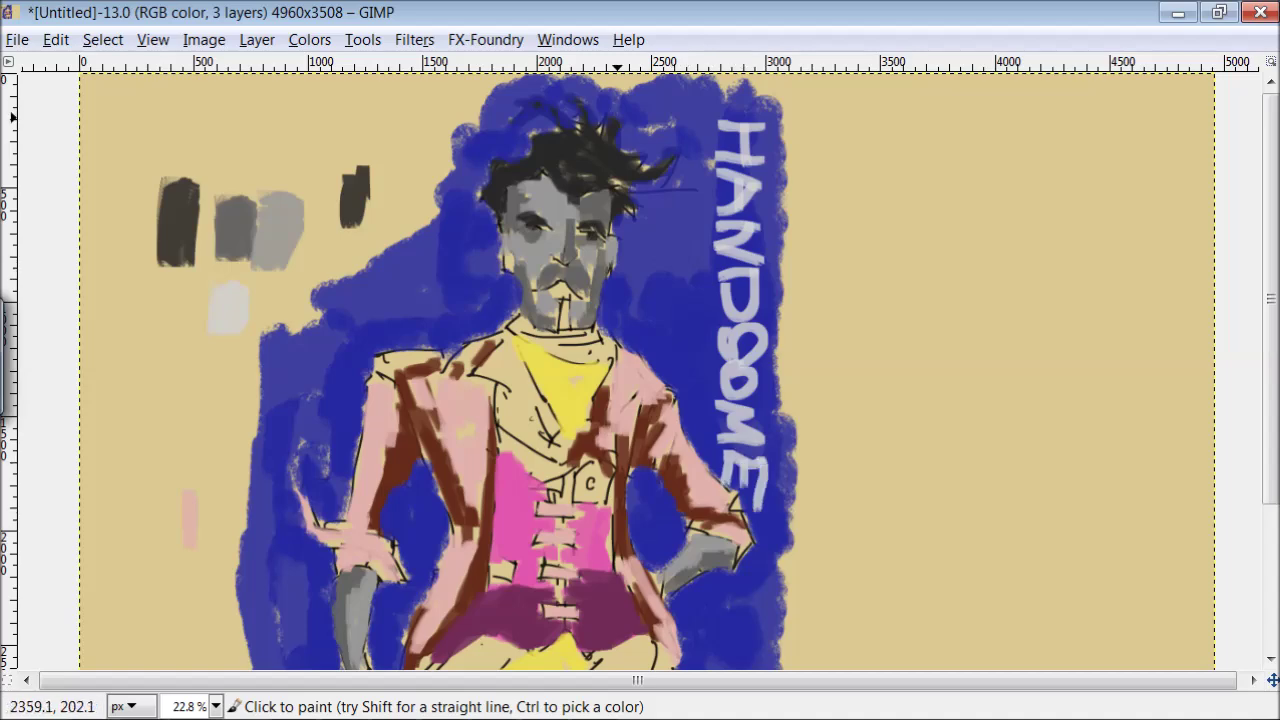
left_click_drag(696, 216, 658, 220)
left_click_drag(678, 218, 660, 346)
left_click_drag(694, 354, 674, 381)
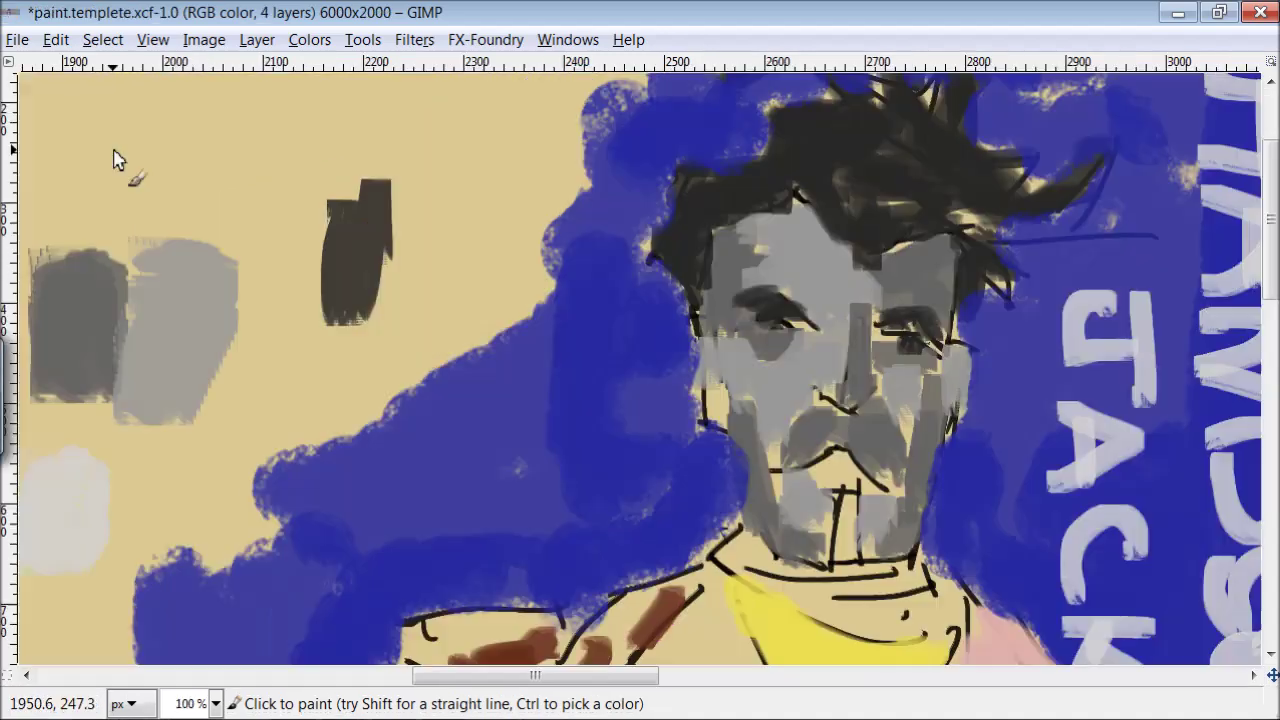
- Paint the word PLEASE in black brush lettering at the top left of paint.templete.xcf
left_click_drag(118, 142, 110, 220)
left_click_drag(120, 145, 194, 200)
left_click_drag(194, 140, 250, 205)
mouse_move(250, 145)
left_mouse_down()
mouse_move(337, 163)
mouse_move(340, 205)
left_mouse_up()
mouse_move(405, 135)
left_mouse_down()
mouse_move(412, 165)
mouse_move(445, 130)
left_mouse_up()
left_click_drag(520, 145, 505, 210)
- Paint LIKE after PLEASE, then AND COMMENT on the next line in black
left_click_drag(545, 165, 540, 210)
left_click_drag(630, 140, 665, 200)
left_click_drag(110, 310, 145, 250)
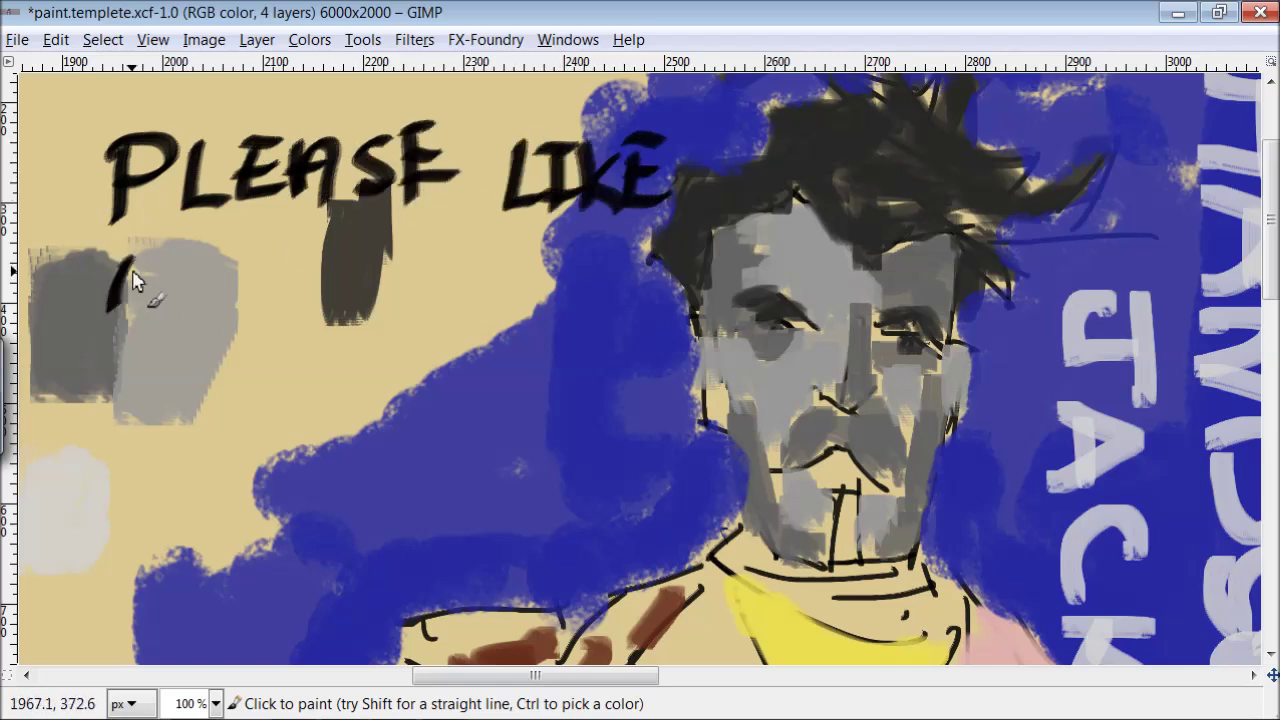
left_click_drag(235, 300, 280, 255)
left_click_drag(402, 252, 398, 310)
left_click_drag(450, 250, 448, 254)
left_click_drag(486, 308, 568, 286)
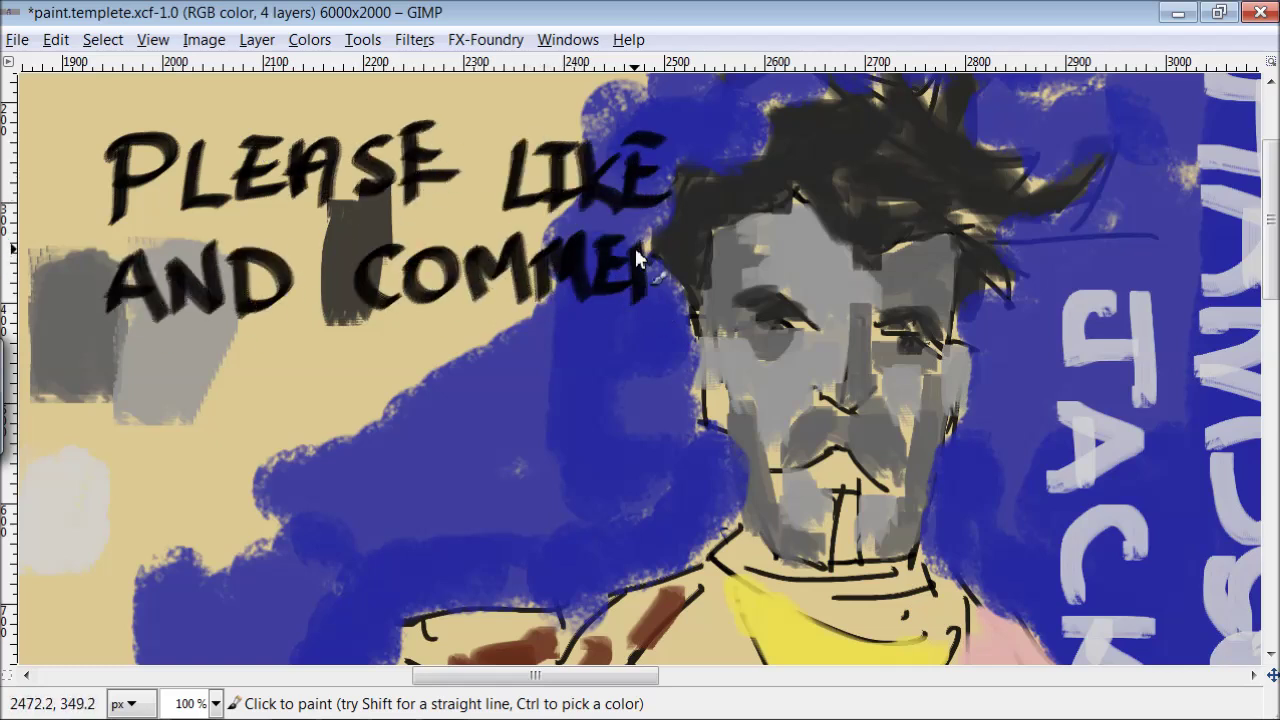
left_click_drag(640, 258, 700, 240)
- Undo stray strokes at lower left and letter WEB: in black below
mouse_move(118, 450)
left_mouse_down()
mouse_move(180, 448)
mouse_move(240, 505)
left_mouse_up()
key("ctrl+z")
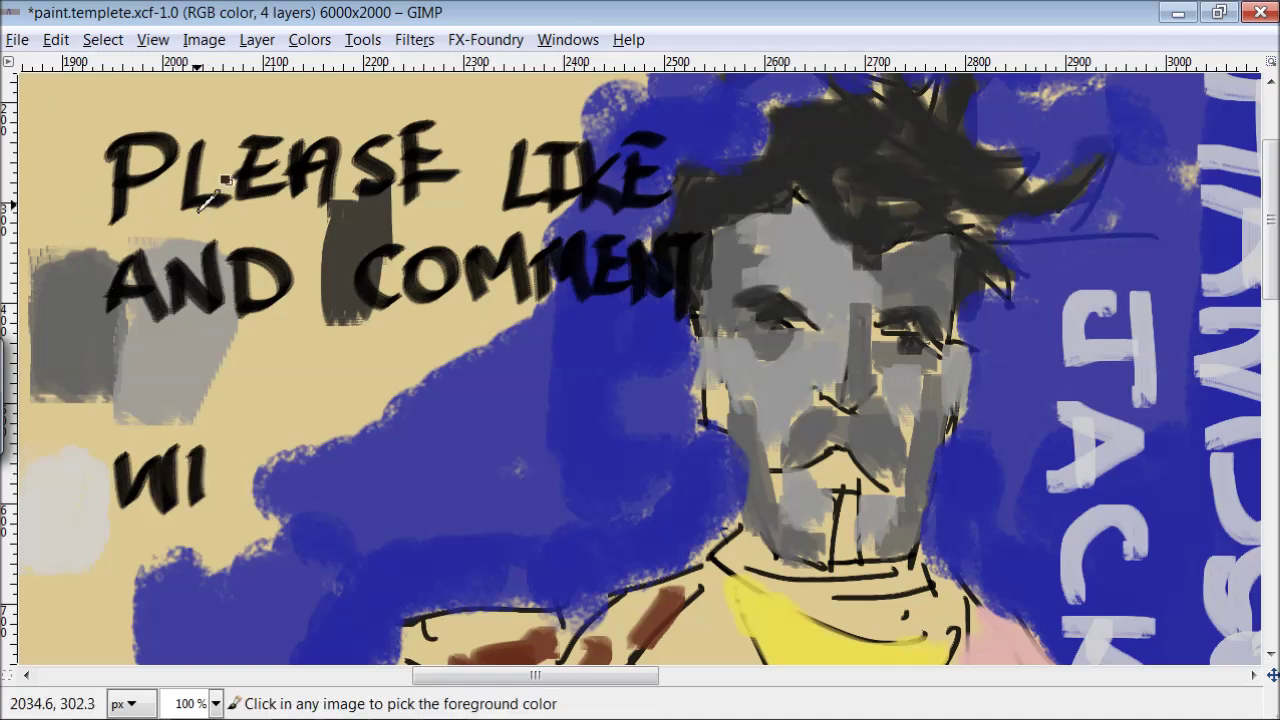
key("ctrl+z")
left_click_drag(92, 462, 158, 466)
mouse_move(168, 468)
left_mouse_down()
mouse_move(198, 520)
mouse_move(205, 466)
left_mouse_up()
left_click_drag(210, 462, 250, 520)
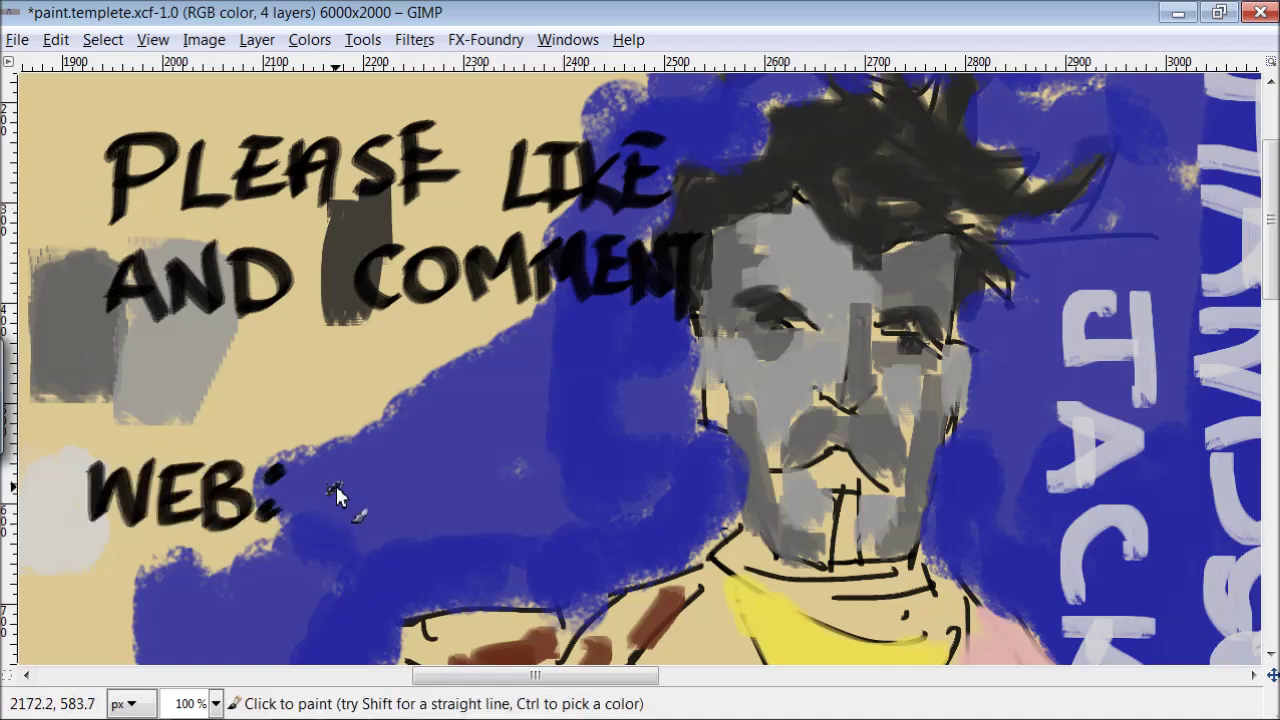